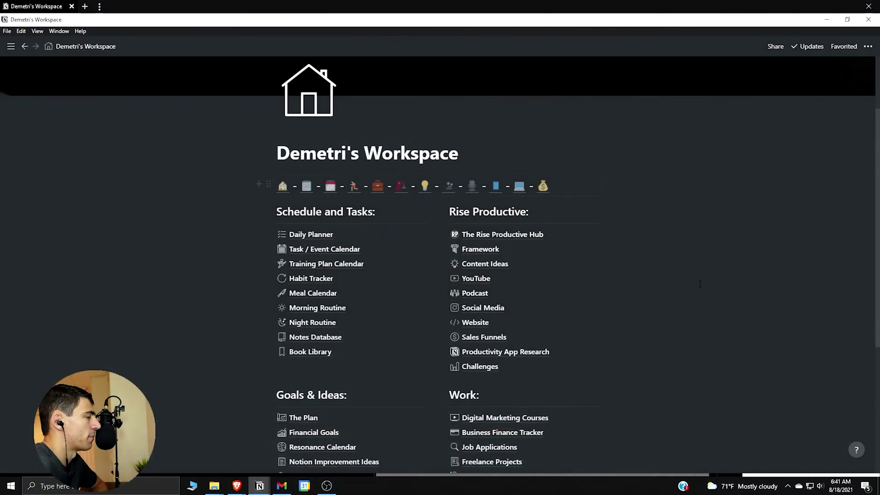
- Open the empty Notion Homepage sub-page from the workspace list, then return to the workspace page
{"action": "scroll", "coordinate": [703, 291], "scroll_direction": "down", "scroll_amount": 1}
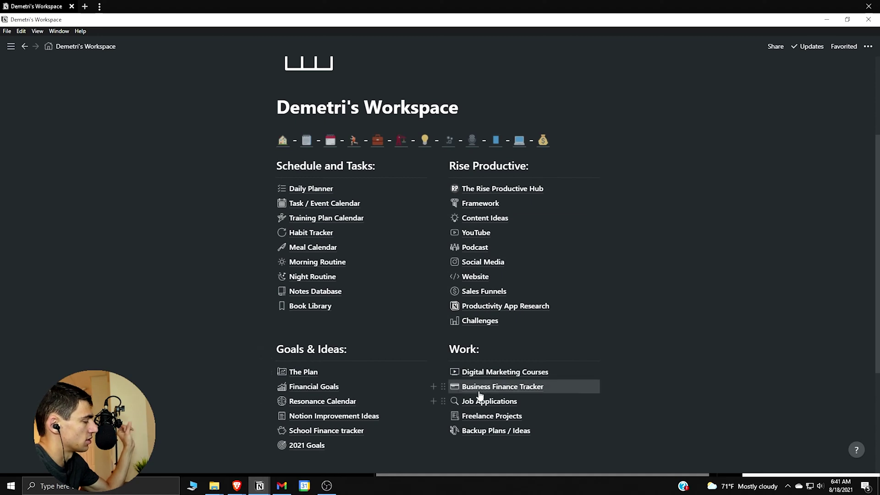
{"action": "scroll", "coordinate": [522, 436], "scroll_direction": "down", "scroll_amount": 4}
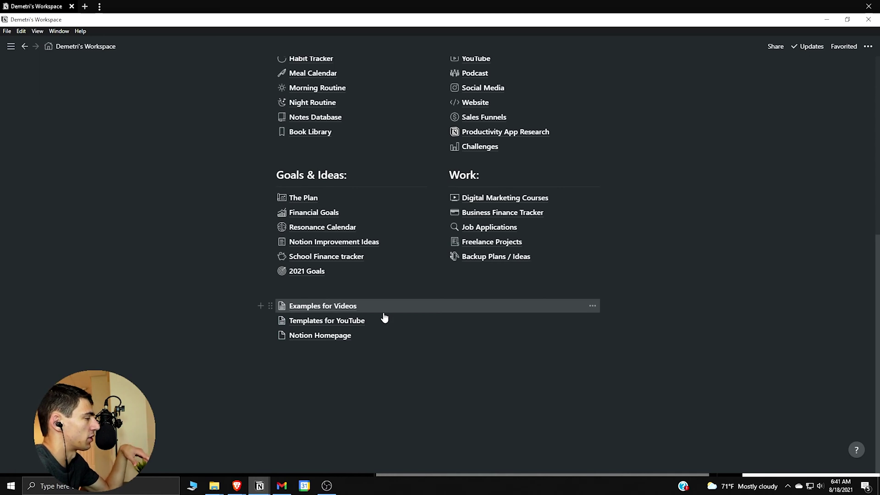
{"action": "left_click", "coordinate": [340, 336]}
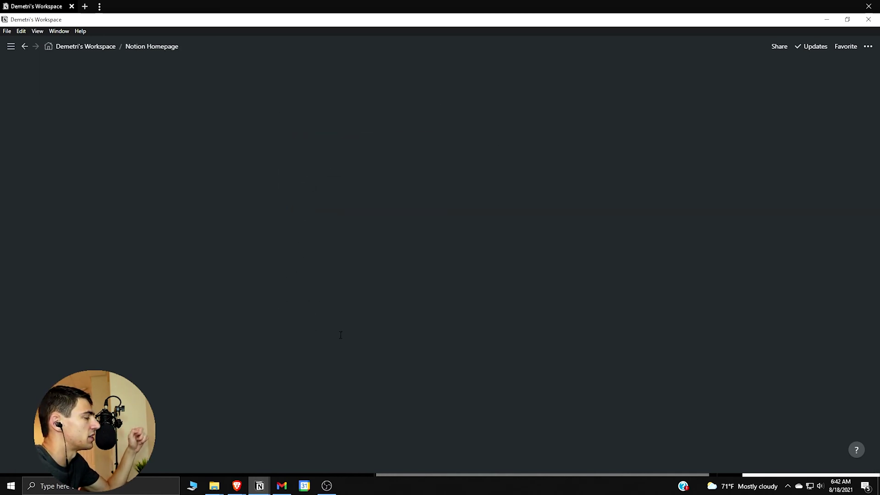
{"action": "left_click", "coordinate": [85, 46]}
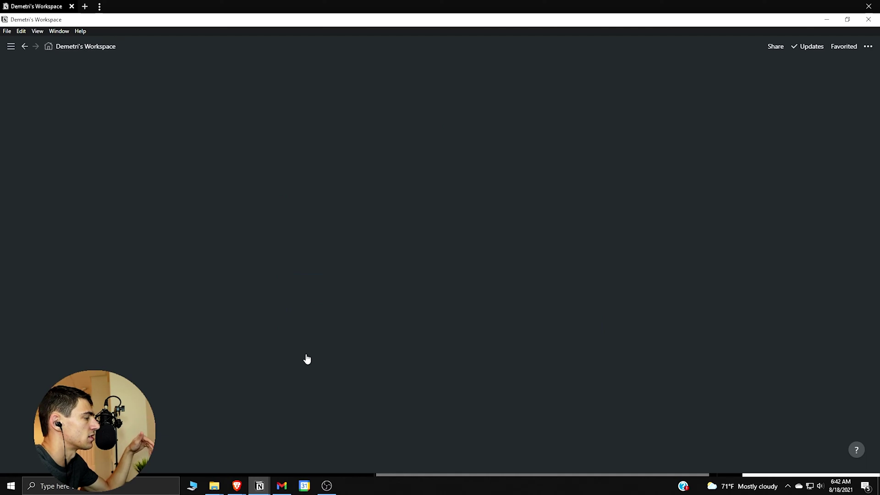
{"action": "scroll", "coordinate": [304, 360], "scroll_direction": "down", "scroll_amount": 6}
{"action": "scroll", "coordinate": [307, 354], "scroll_direction": "up", "scroll_amount": 3}
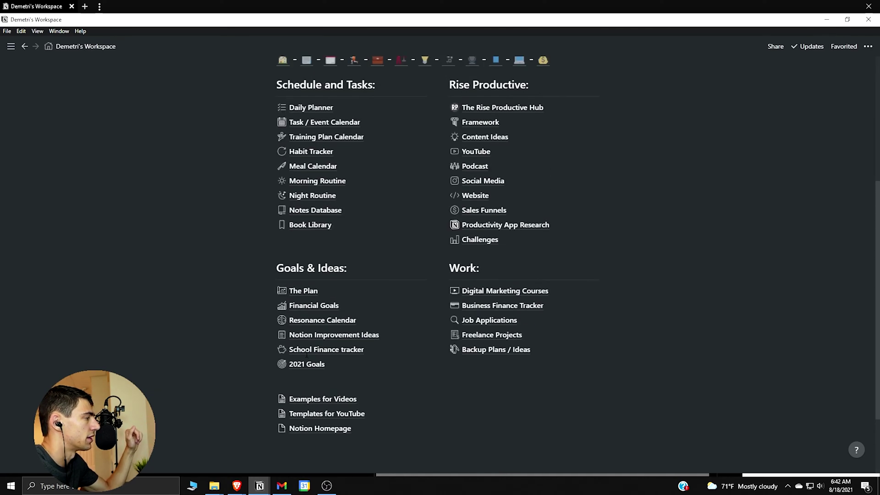
{"action": "scroll", "coordinate": [307, 356], "scroll_direction": "down", "scroll_amount": 2}
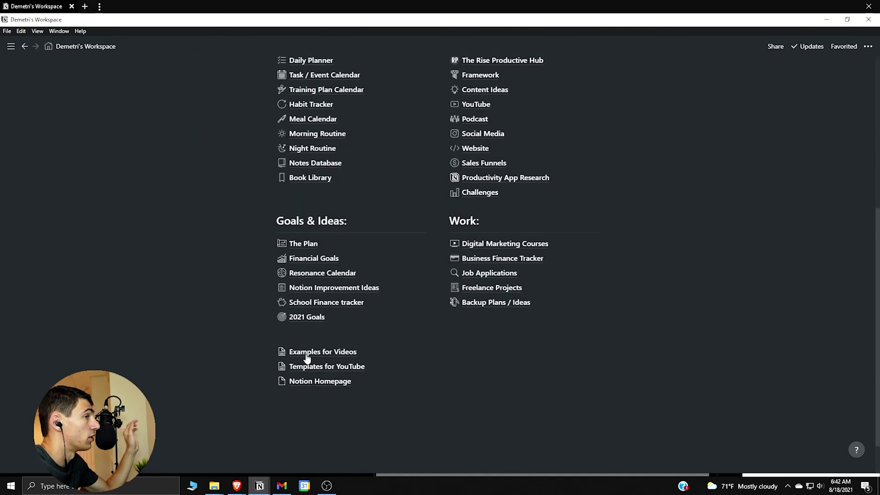
- Give the Notion Homepage page a house-with-garden emoji icon
{"action": "left_click", "coordinate": [391, 384]}
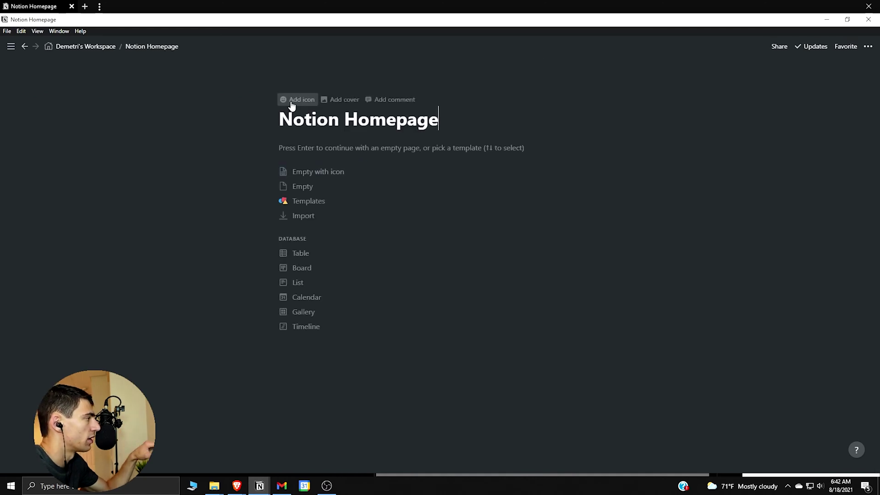
{"action": "left_click", "coordinate": [290, 108]}
{"action": "left_click", "coordinate": [295, 122]}
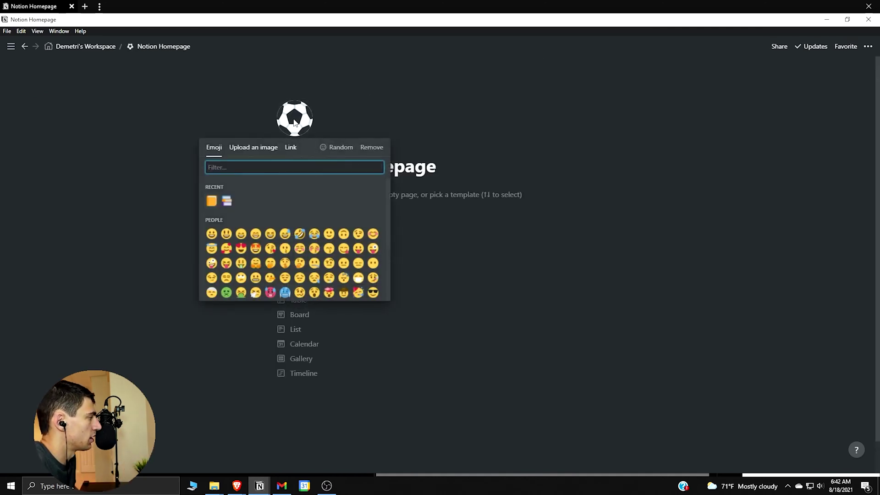
{"action": "type", "text": "house"}
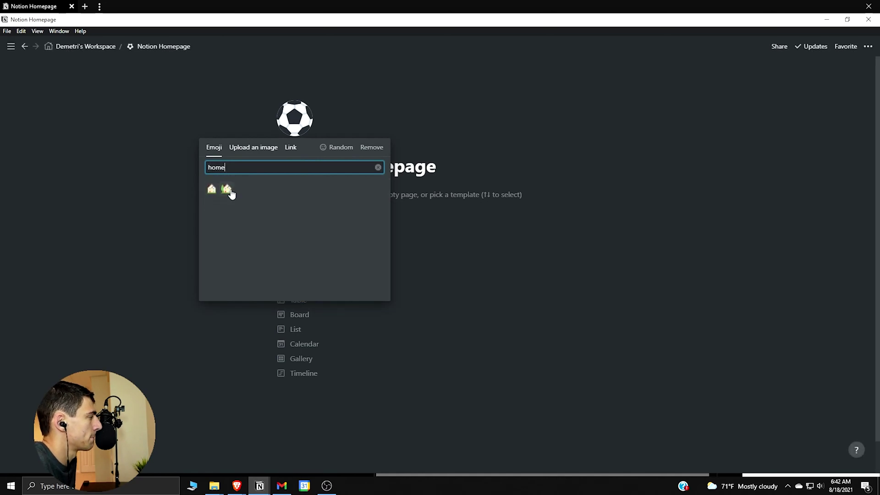
{"action": "left_click", "coordinate": [227, 189]}
- Set an aerial city photo from an Unsplash 'city' search as the page cover
{"action": "left_click", "coordinate": [295, 147]}
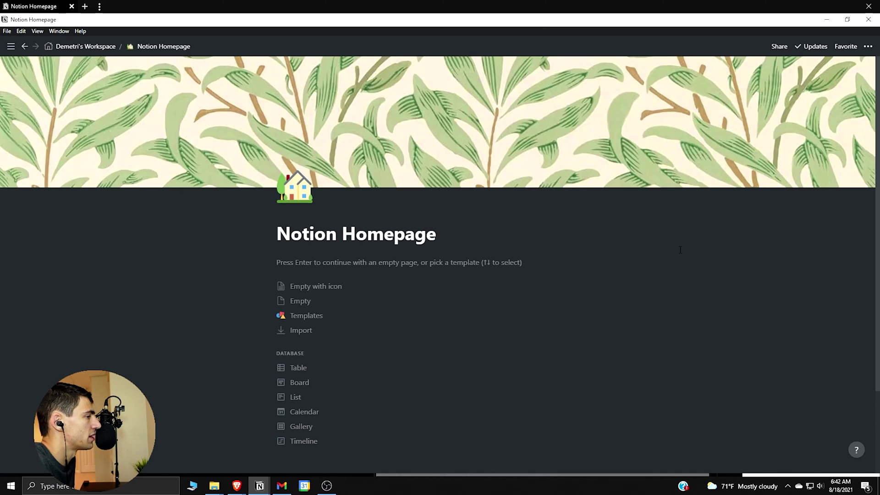
{"action": "left_click", "coordinate": [546, 177]}
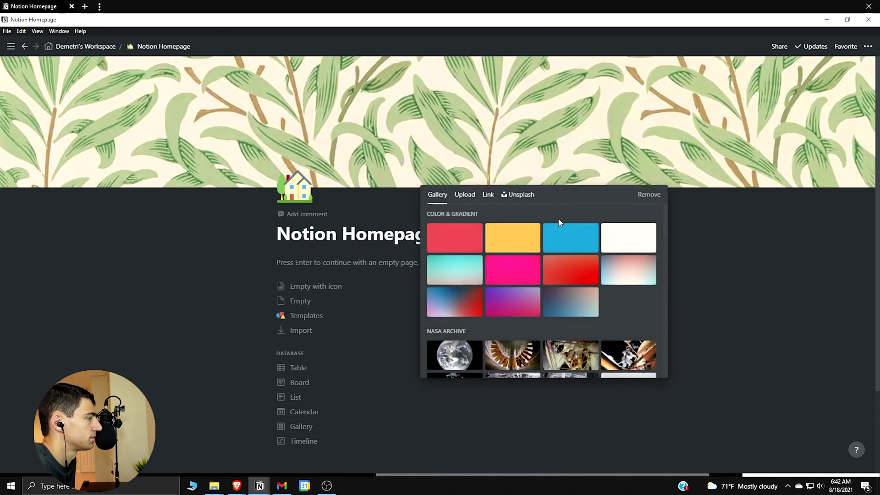
{"action": "left_click", "coordinate": [527, 202]}
{"action": "type", "text": "city"}
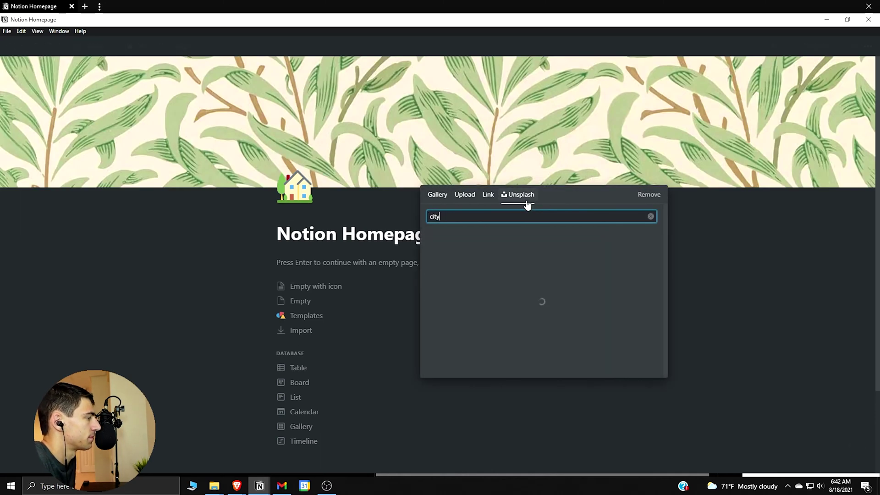
{"action": "left_click", "coordinate": [518, 242]}
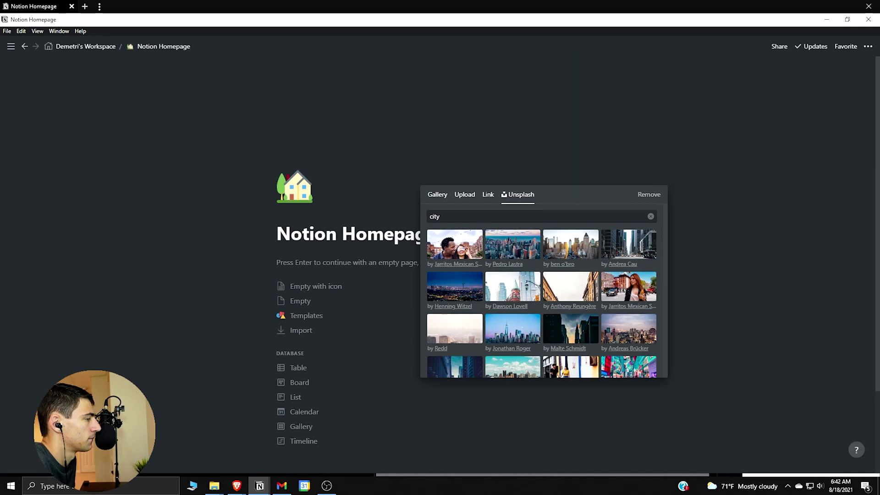
{"action": "left_click", "coordinate": [309, 250]}
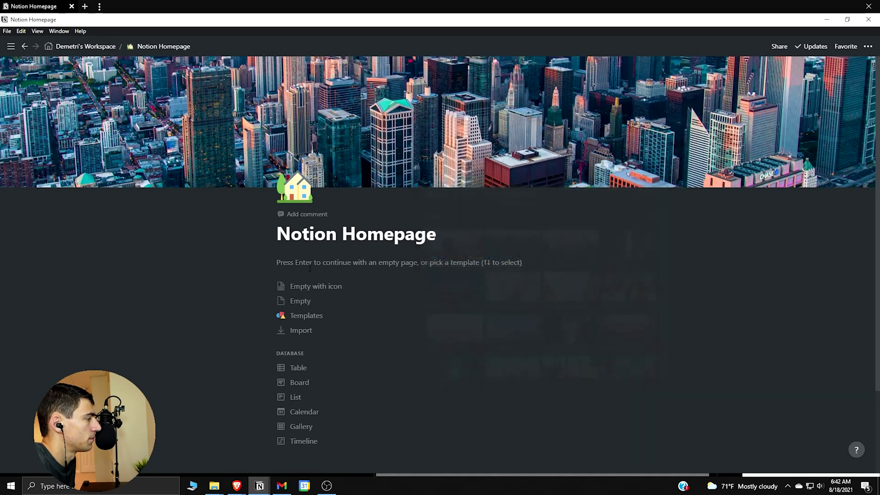
- Skip the template choices and continue with an empty page
{"action": "key", "text": "Return"}
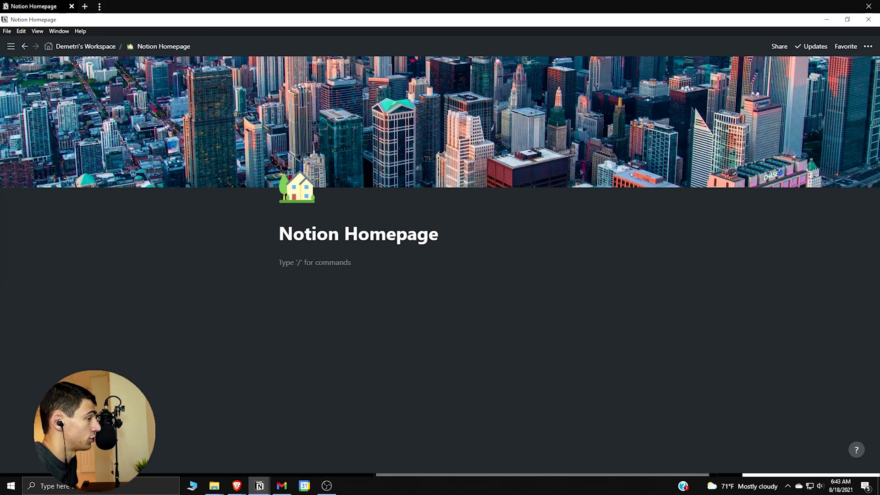
- Add a 'Schedule and Tasks:' Heading 2 with a divider below it, and duplicate that section
{"action": "type", "text": "/h2"}
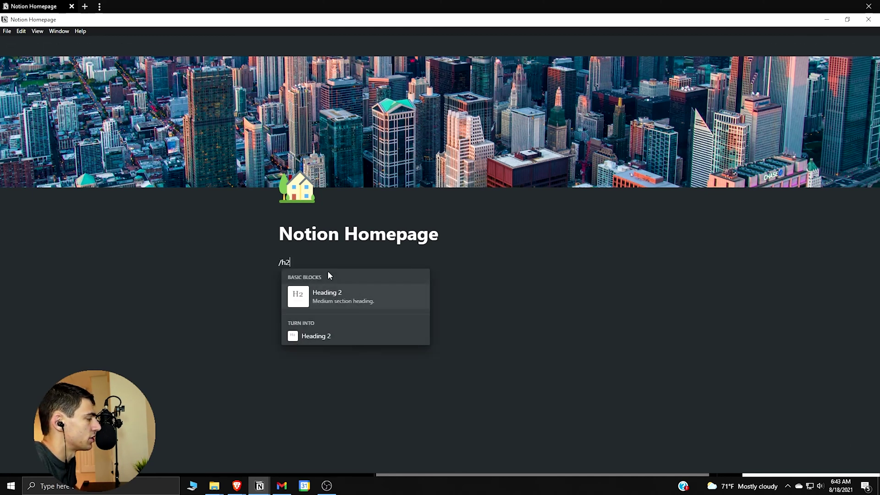
{"action": "key", "text": "Return"}
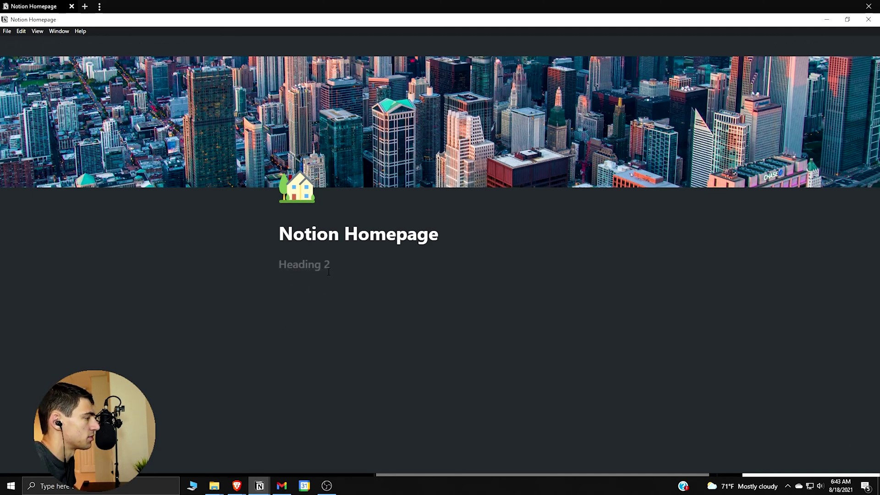
{"action": "type", "text": "Schedule and Tas"}
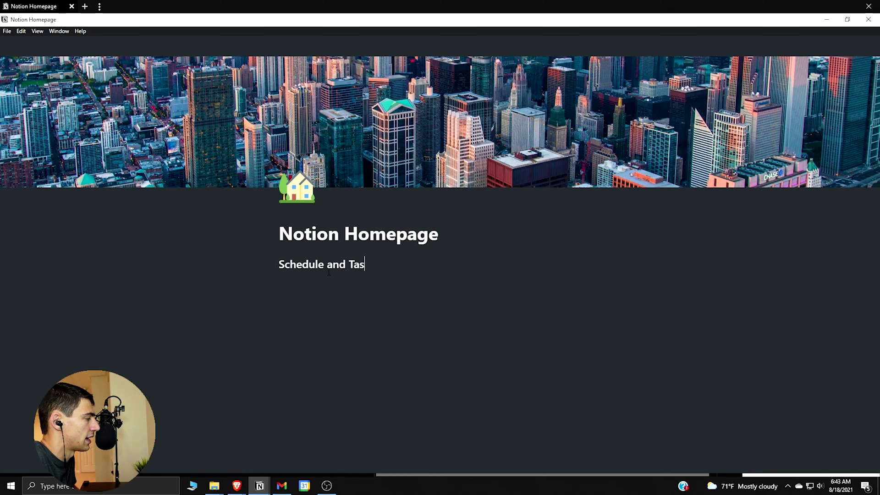
{"action": "type", "text": "ks:"}
{"action": "key", "text": "Return"}
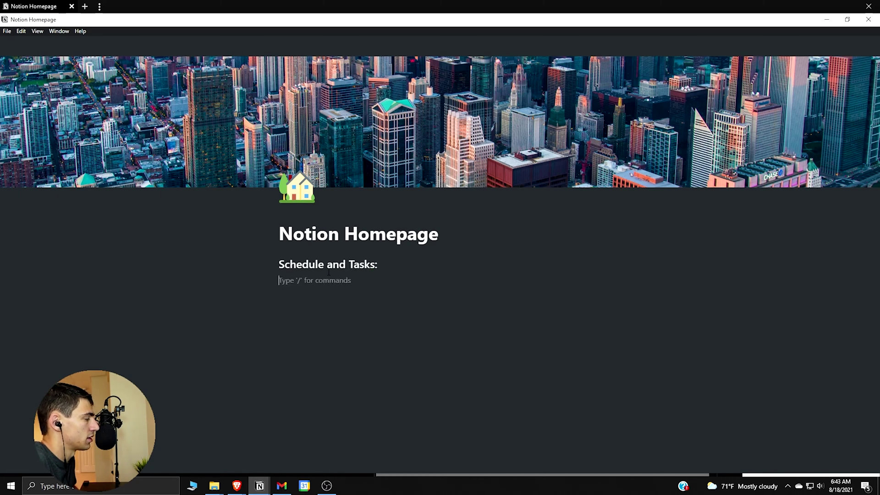
{"action": "type", "text": "/div"}
{"action": "key", "text": "Return"}
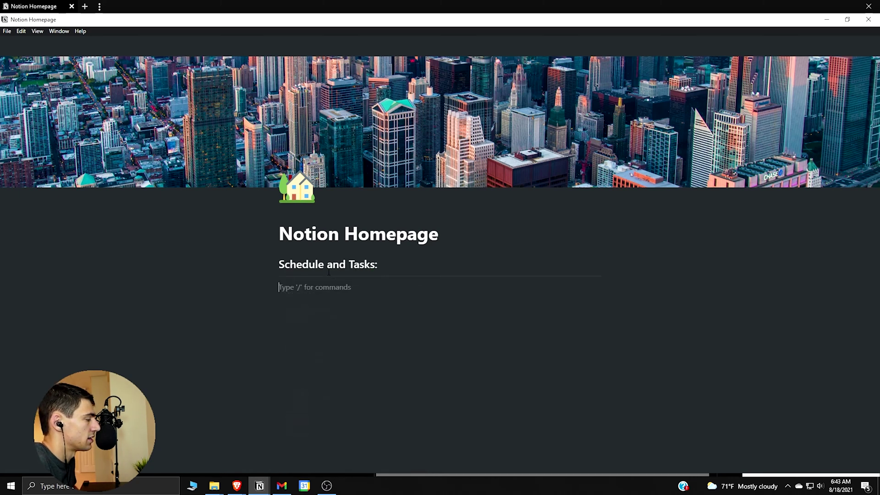
{"action": "left_click_drag", "start_coordinate": [293, 287], "coordinate": [299, 256]}
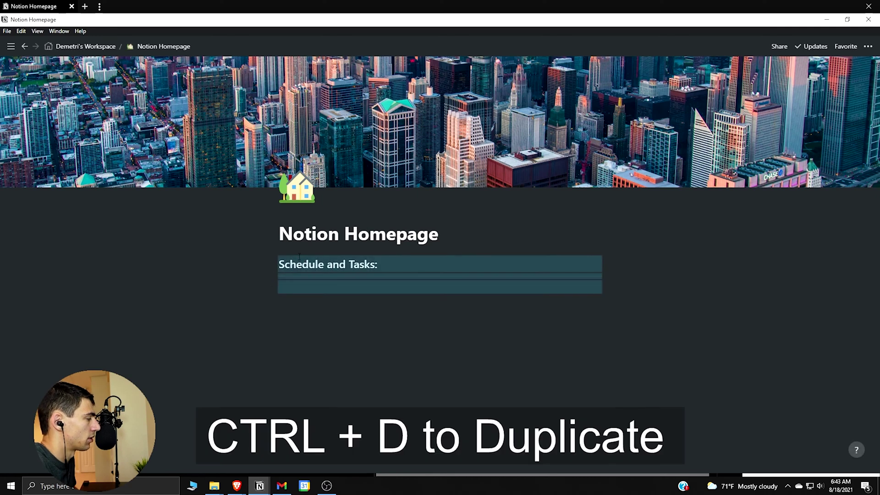
{"action": "key", "text": "ctrl+d"}
{"action": "key", "text": "ctrl+d"}
{"action": "key", "text": "ctrl+d"}
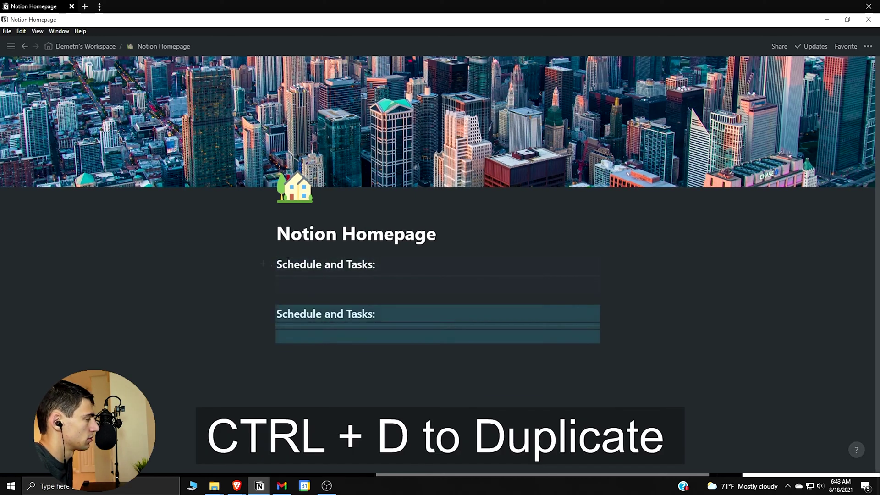
- Rename the duplicate headings to 'Projects:', 'Goals and Ideas:' and 'Work:'
{"action": "scroll", "coordinate": [325, 289], "scroll_direction": "down", "scroll_amount": 1}
{"action": "left_click", "coordinate": [325, 289]}
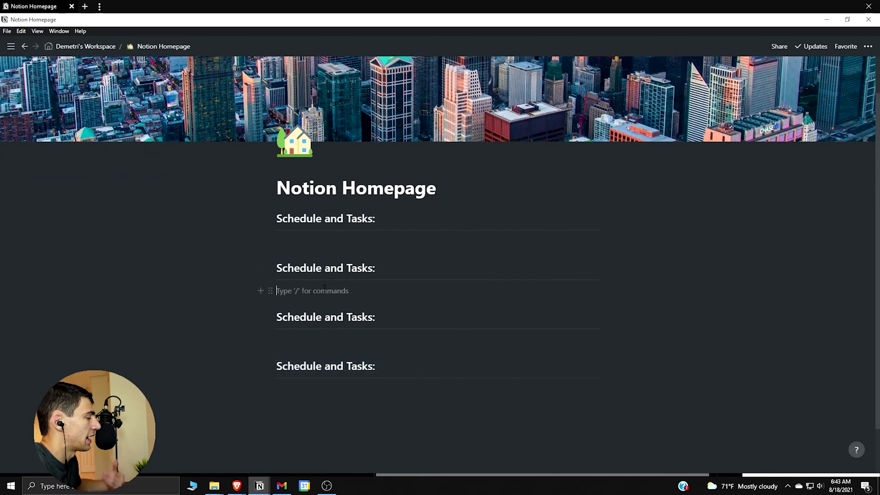
{"action": "triple_click", "coordinate": [387, 263]}
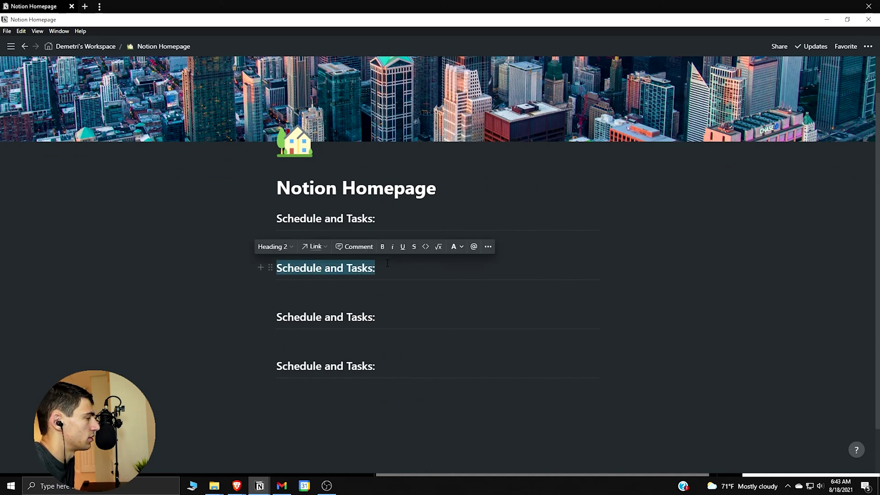
{"action": "type", "text": "Example "}
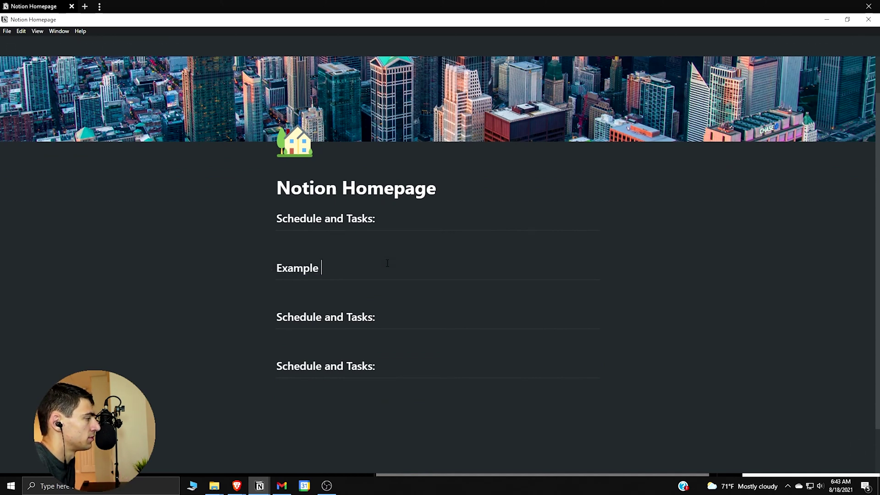
{"action": "type", "text": "Row:"}
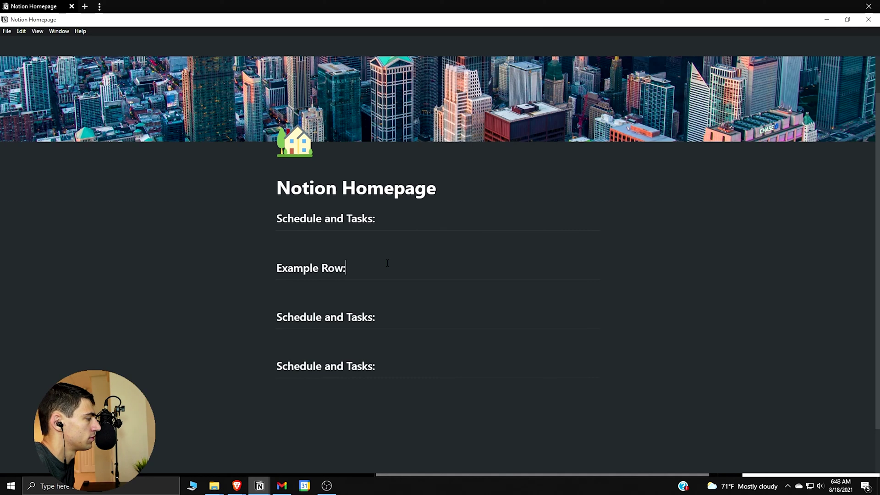
{"action": "key", "text": "ctrl+BackSpace"}
{"action": "key", "text": "ctrl+BackSpace"}
{"action": "type", "text": "Projects:"}
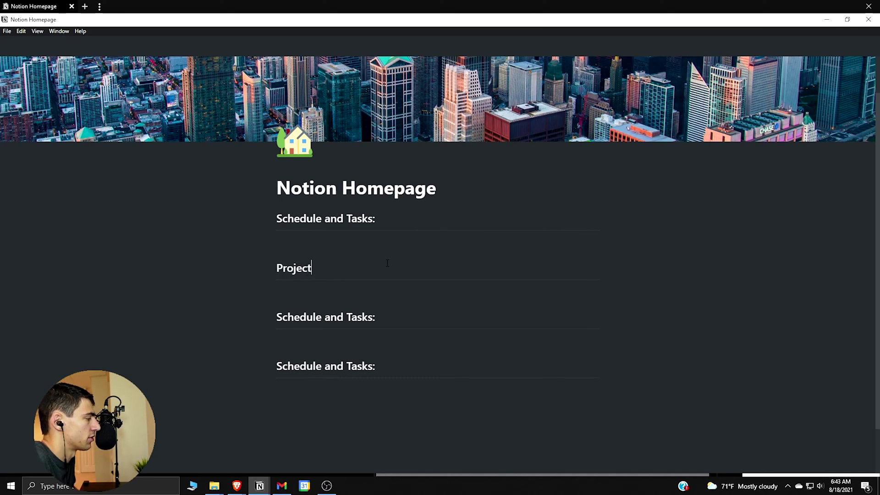
{"action": "triple_click", "coordinate": [357, 316]}
{"action": "type", "text": "Goal"}
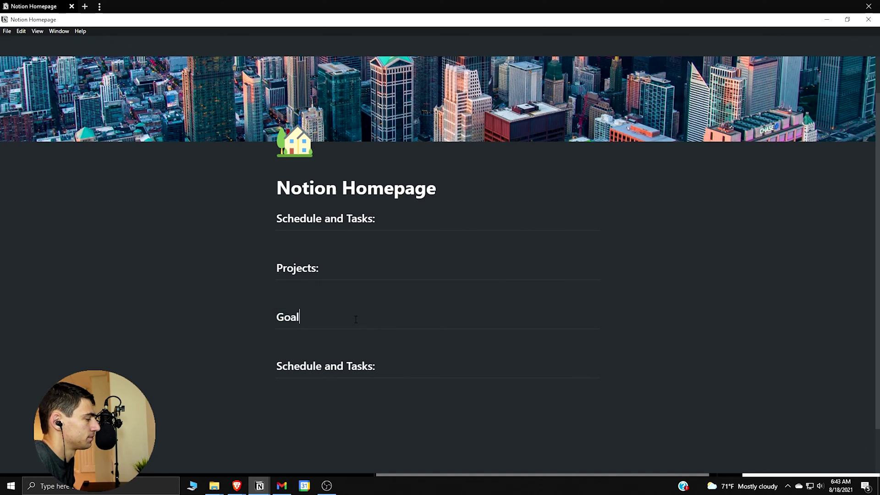
{"action": "type", "text": "s and Ideas:"}
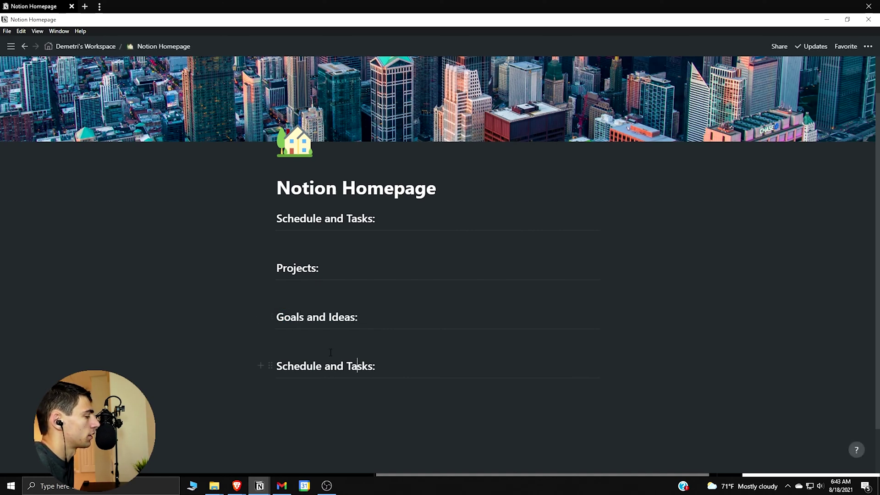
{"action": "triple_click", "coordinate": [339, 365]}
{"action": "type", "text": "Work:"}
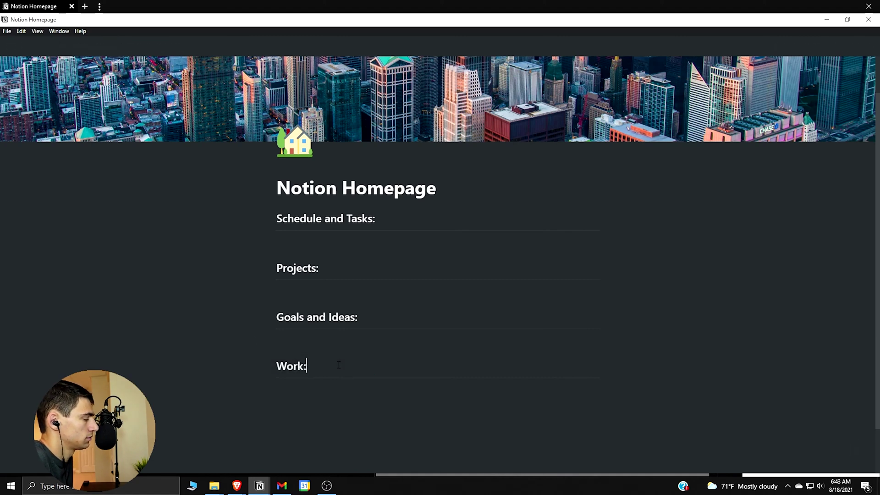
{"action": "scroll", "coordinate": [620, 317], "scroll_direction": "up", "scroll_amount": 1}
- Place the Projects heading in a column to the right of Schedule and Tasks
{"action": "left_click_drag", "start_coordinate": [621, 317], "coordinate": [508, 326]}
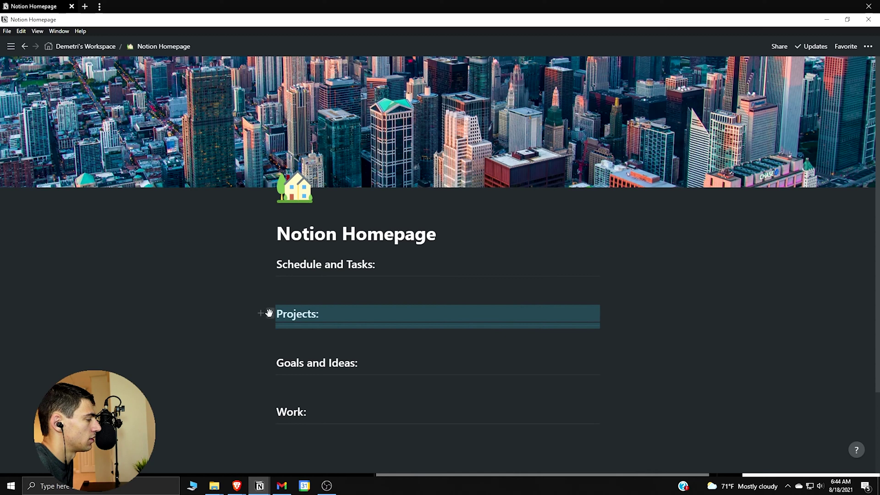
{"action": "left_click_drag", "start_coordinate": [269, 312], "coordinate": [609, 276]}
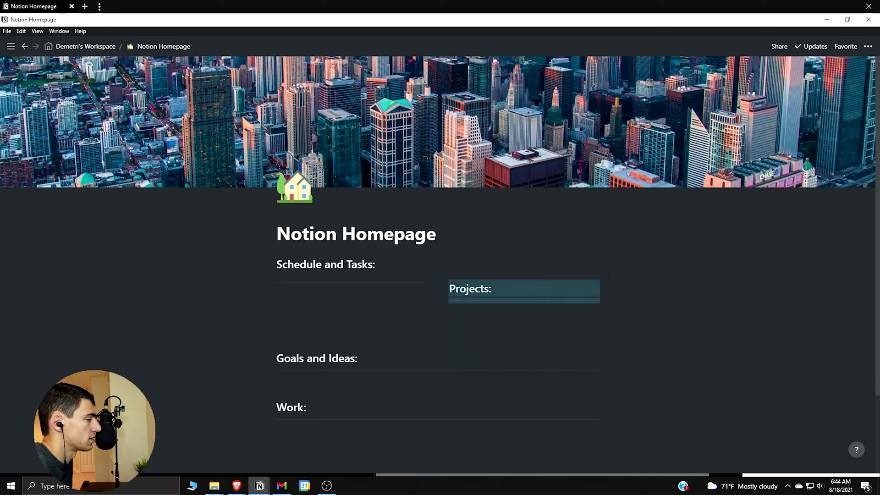
{"action": "left_click_drag", "start_coordinate": [444, 289], "coordinate": [606, 267]}
{"action": "left_click", "coordinate": [411, 299]}
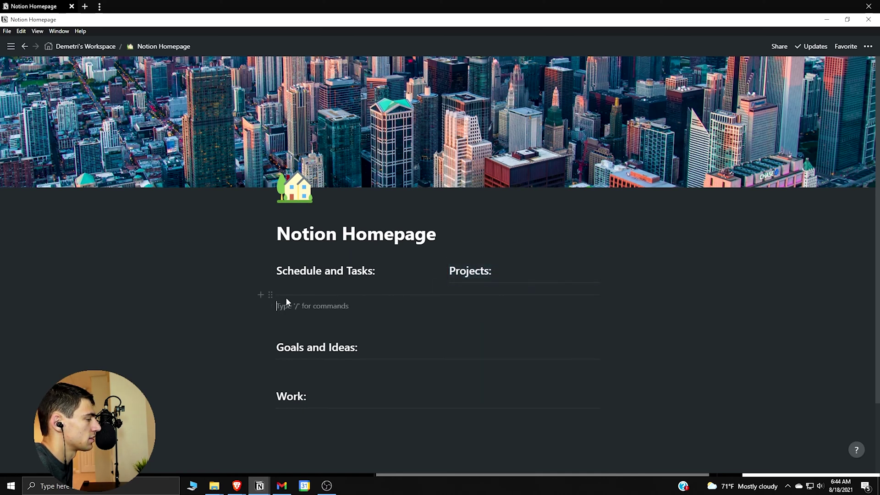
{"action": "left_click_drag", "start_coordinate": [269, 300], "coordinate": [293, 274]}
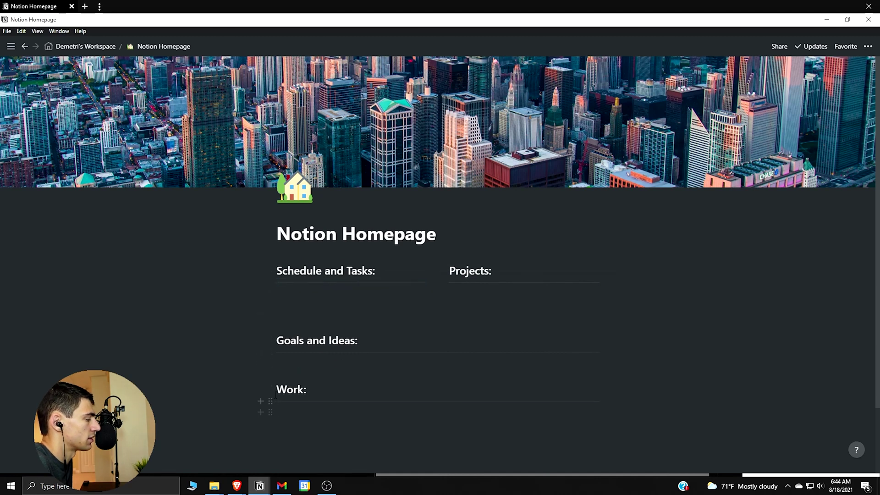
- Place the Work heading in a column to the right of Goals and Ideas
{"action": "left_click_drag", "start_coordinate": [269, 394], "coordinate": [606, 347]}
{"action": "left_click_drag", "start_coordinate": [305, 399], "coordinate": [312, 367]}
{"action": "left_click", "coordinate": [316, 371]}
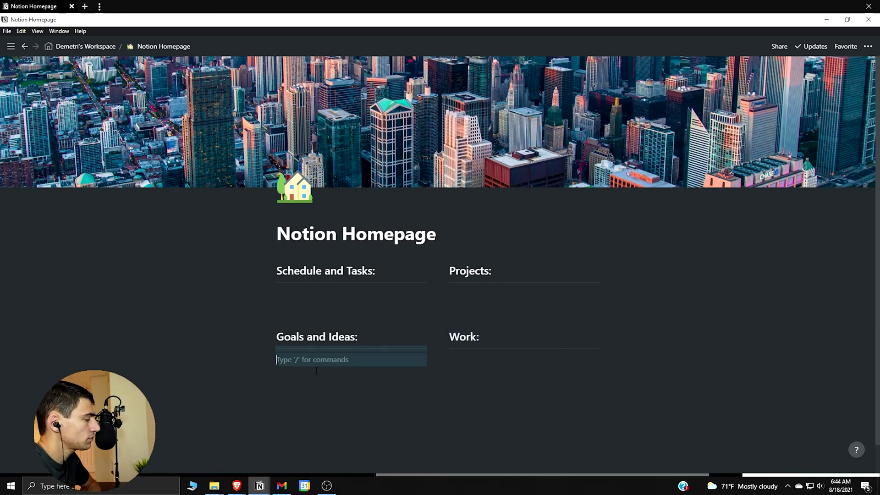
{"action": "left_click", "coordinate": [247, 276]}
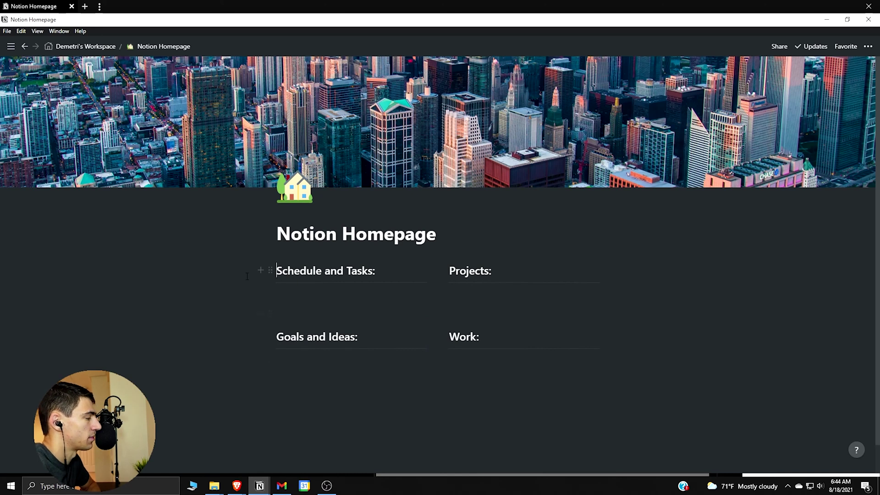
{"action": "left_click", "coordinate": [324, 294]}
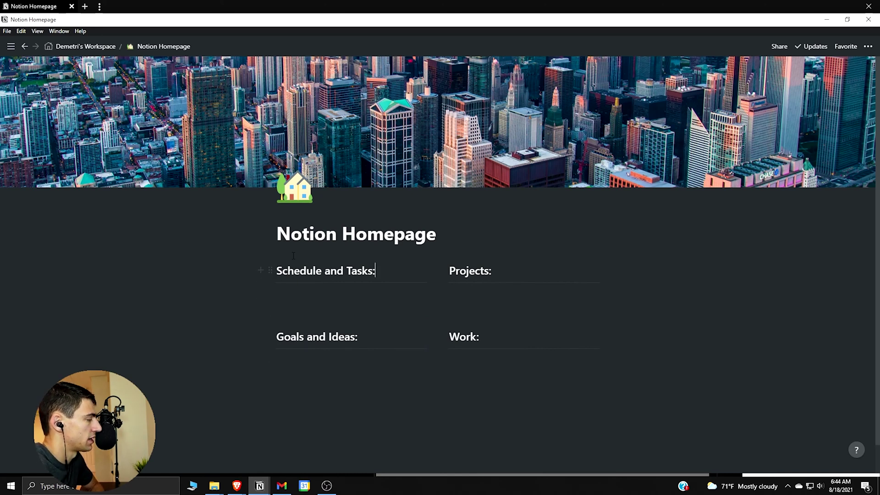
- Move the empty block up beneath the Notion Homepage title, then go to the parent workspace page
{"action": "left_click", "coordinate": [300, 382]}
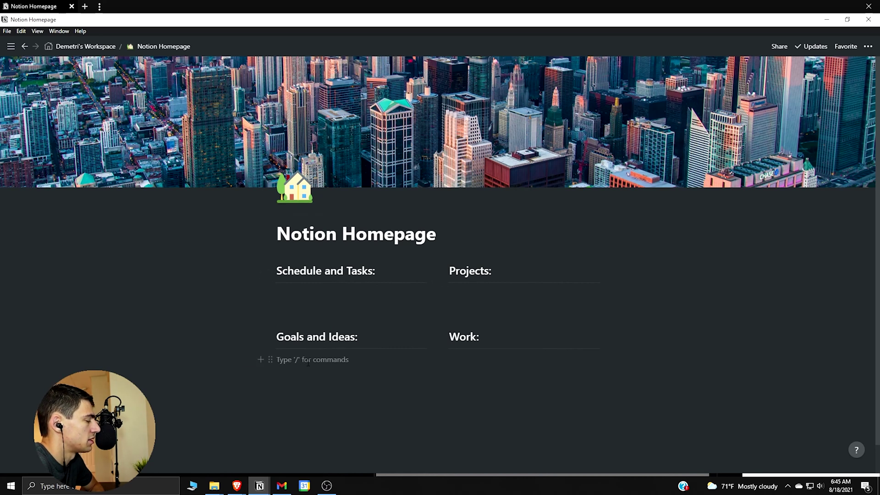
{"action": "left_click_drag", "start_coordinate": [269, 359], "coordinate": [323, 247]}
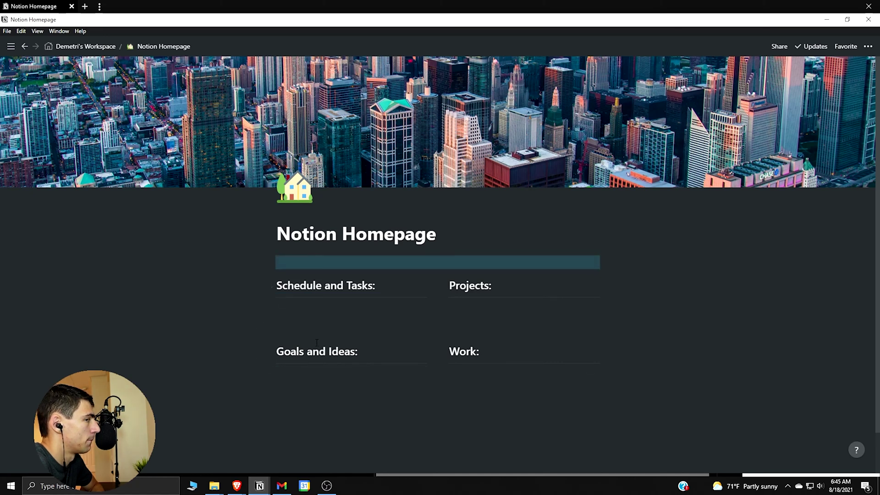
{"action": "left_click", "coordinate": [357, 266]}
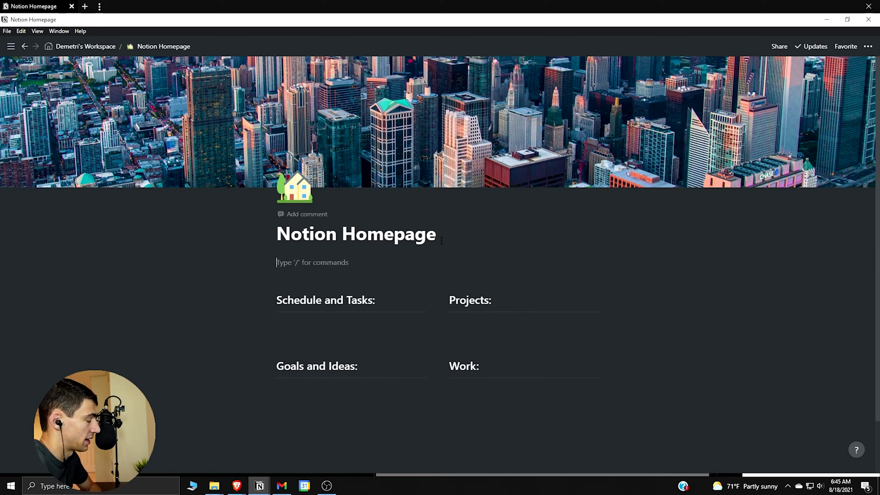
{"action": "left_click", "coordinate": [401, 263]}
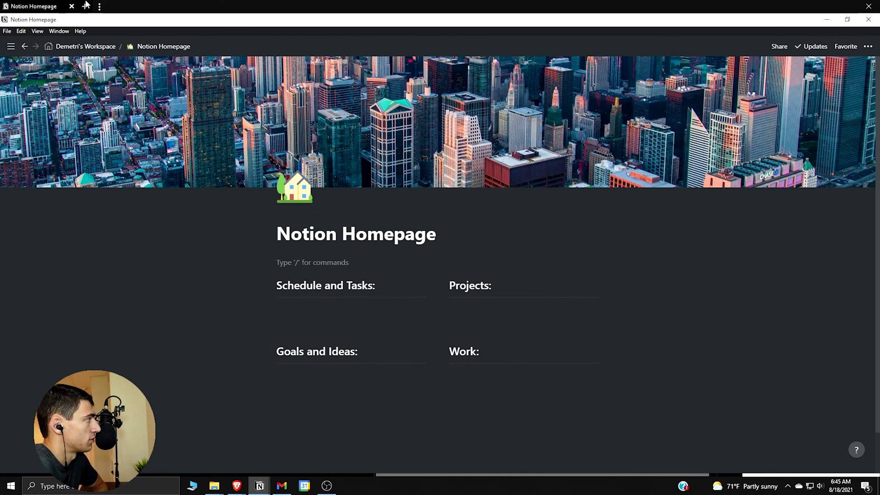
{"action": "left_click", "coordinate": [85, 46]}
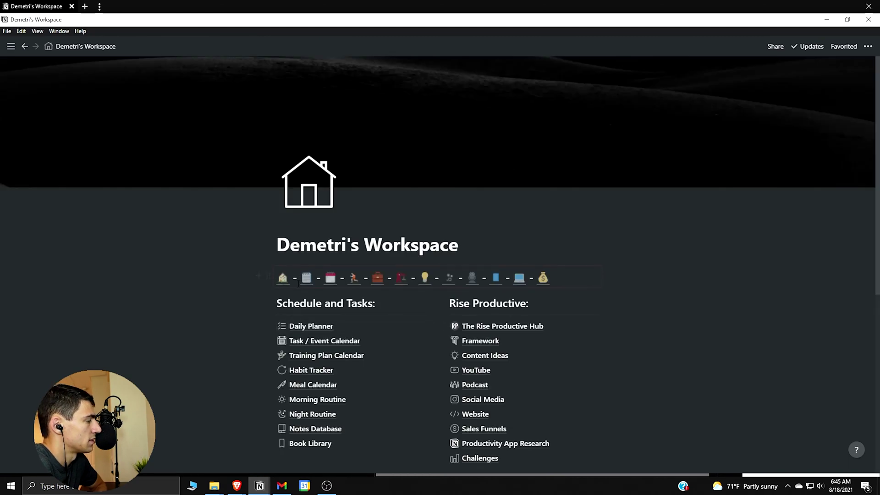
- Check the synced emoji navigation row's actions, then reopen the Notion Homepage page
{"action": "left_click", "coordinate": [268, 277]}
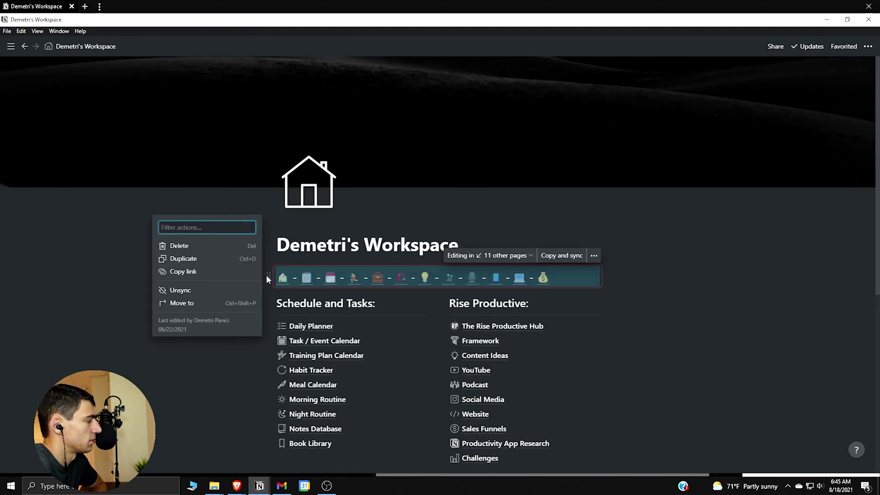
{"action": "left_click", "coordinate": [552, 278]}
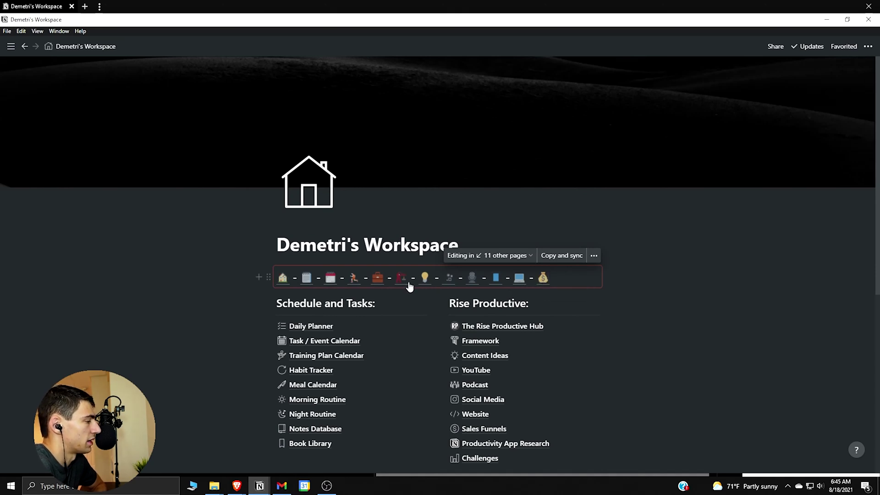
{"action": "scroll", "coordinate": [444, 303], "scroll_direction": "down", "scroll_amount": 6}
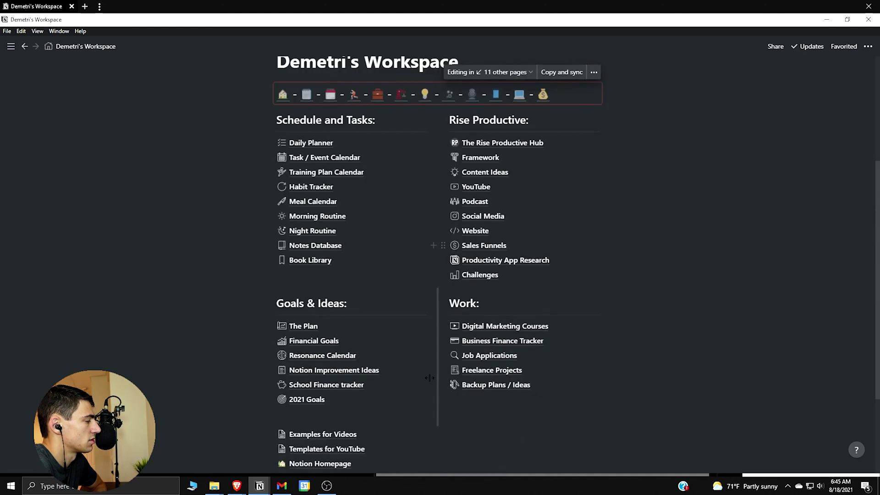
{"action": "left_click", "coordinate": [339, 335]}
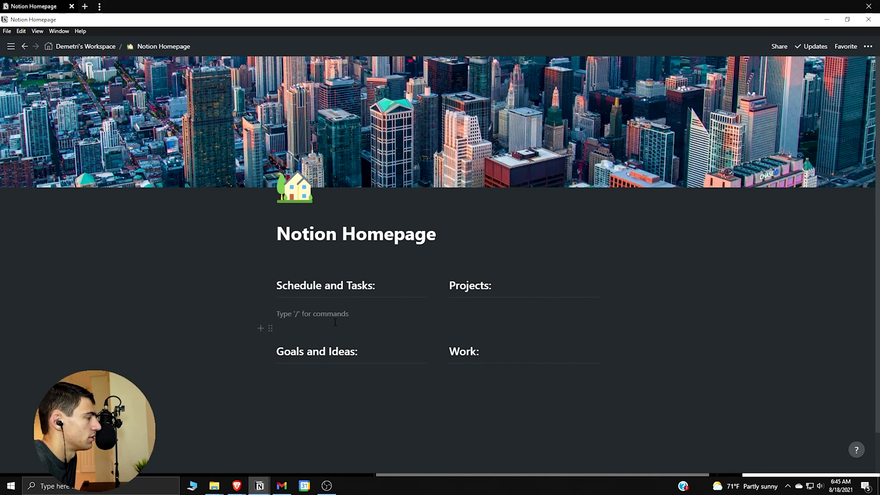
- Create a 'Daily Planner' sub-page under Schedule and Tasks and return to the homepage
{"action": "type", "text": "/page"}
{"action": "key", "text": "Return"}
{"action": "type", "text": "Da"}
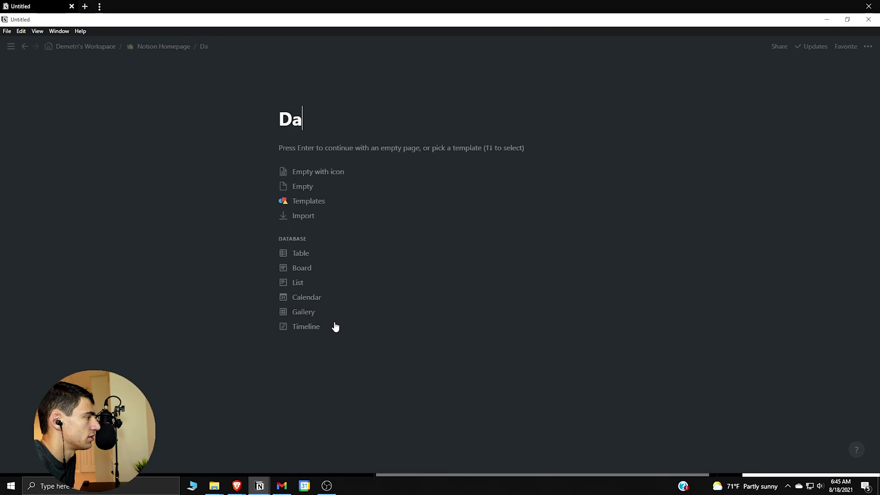
{"action": "type", "text": "ily Pla"}
{"action": "key", "text": "BackSpace"}
{"action": "type", "text": "lanner"}
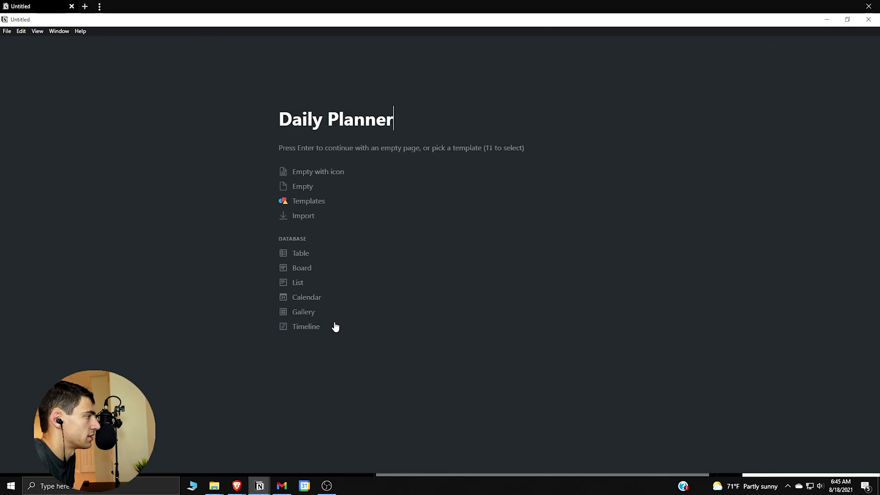
{"action": "left_click", "coordinate": [161, 46]}
- Add a 'Task Calendar' sub-page below Daily Planner and keep both links together
{"action": "left_click", "coordinate": [335, 328]}
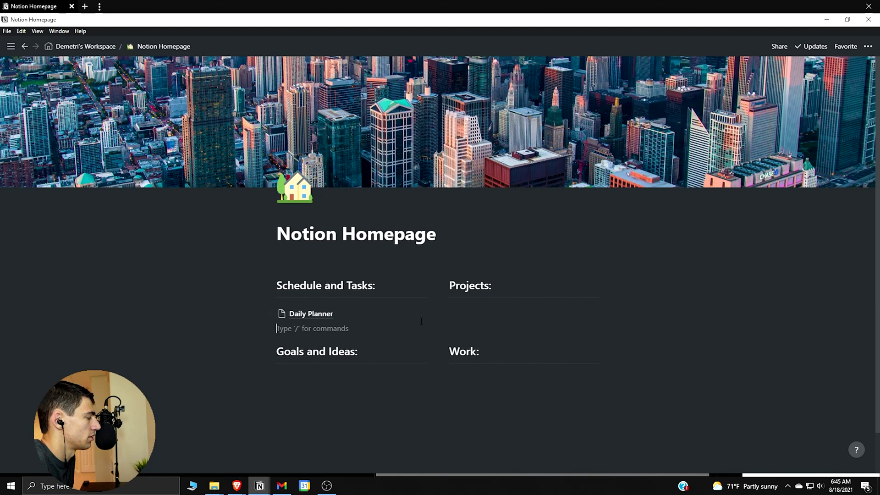
{"action": "key", "text": "Return"}
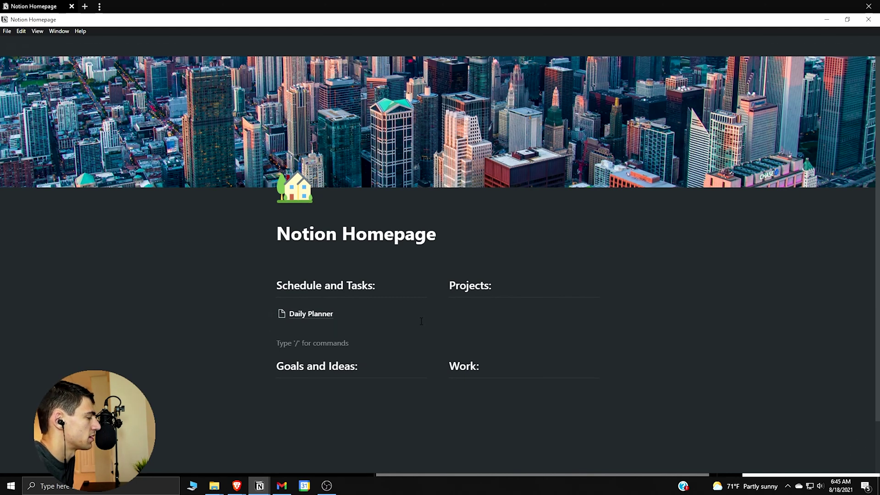
{"action": "key", "text": "Return"}
{"action": "left_click", "coordinate": [357, 326]}
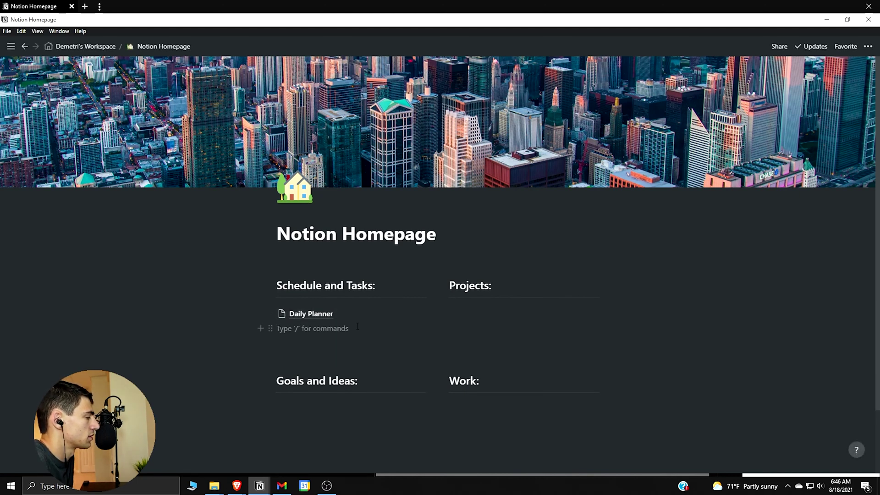
{"action": "type", "text": "/task cal"}
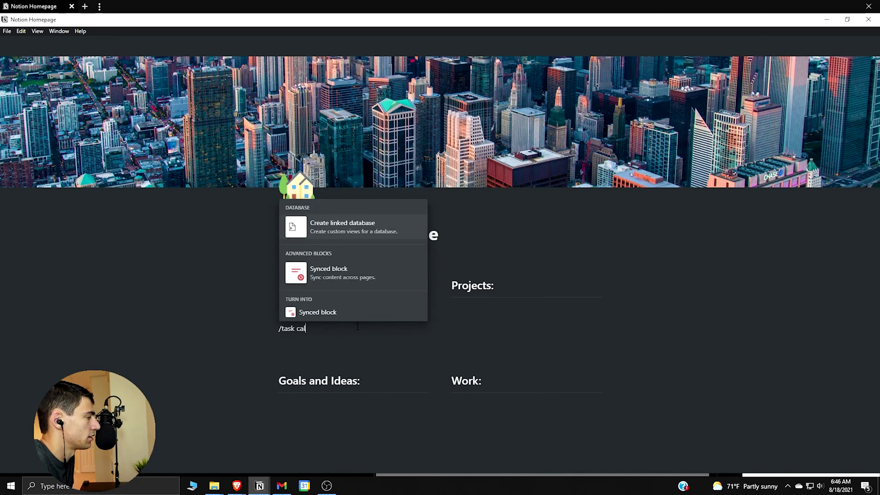
{"action": "key", "text": "BackSpace"}
{"action": "key", "text": "BackSpace"}
{"action": "key", "text": "BackSpace"}
{"action": "key", "text": "BackSpace"}
{"action": "key", "text": "BackSpace"}
{"action": "key", "text": "BackSpace"}
{"action": "key", "text": "BackSpace"}
{"action": "key", "text": "BackSpace"}
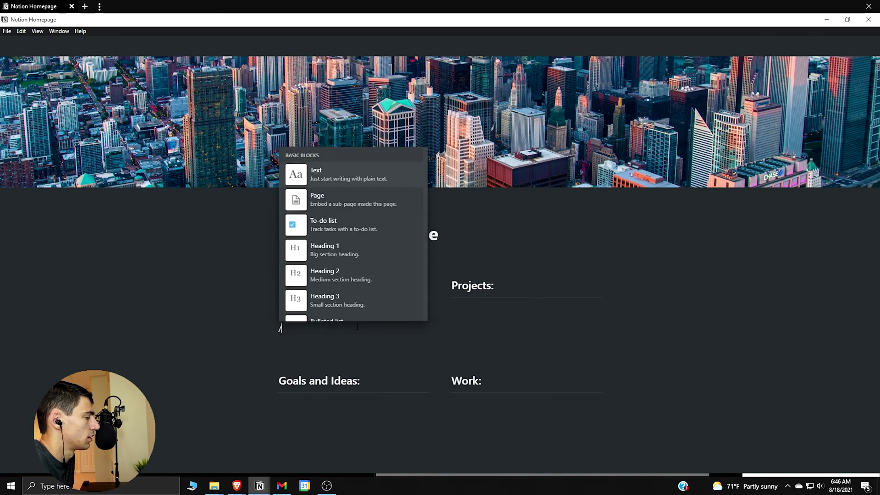
{"action": "type", "text": "page"}
{"action": "key", "text": "Return"}
{"action": "type", "text": "Task C"}
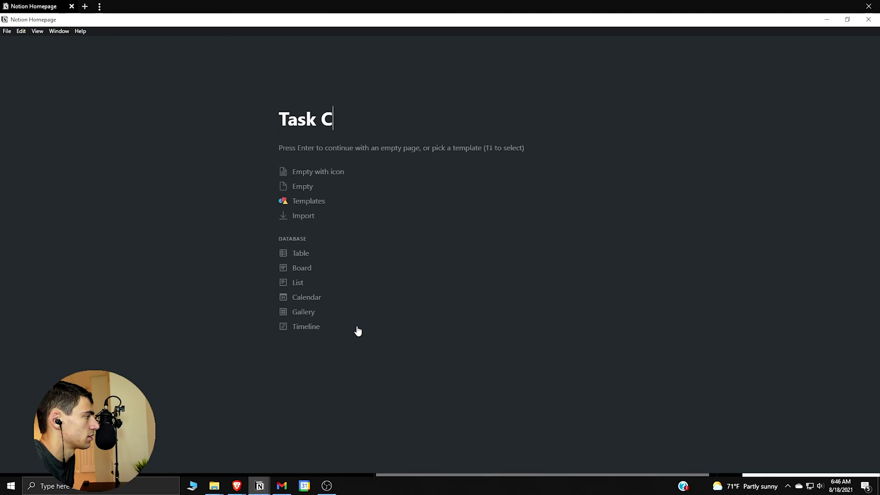
{"action": "type", "text": "alendar"}
{"action": "left_click", "coordinate": [166, 47]}
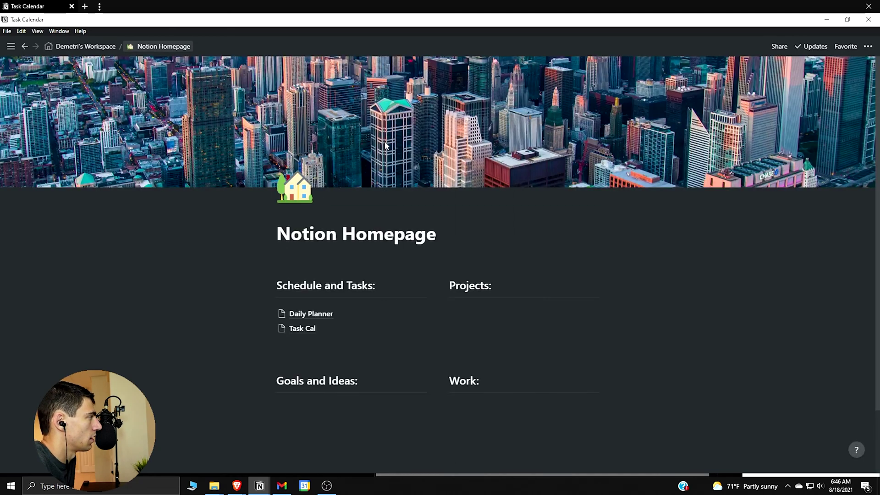
{"action": "left_click_drag", "start_coordinate": [242, 312], "coordinate": [285, 300]}
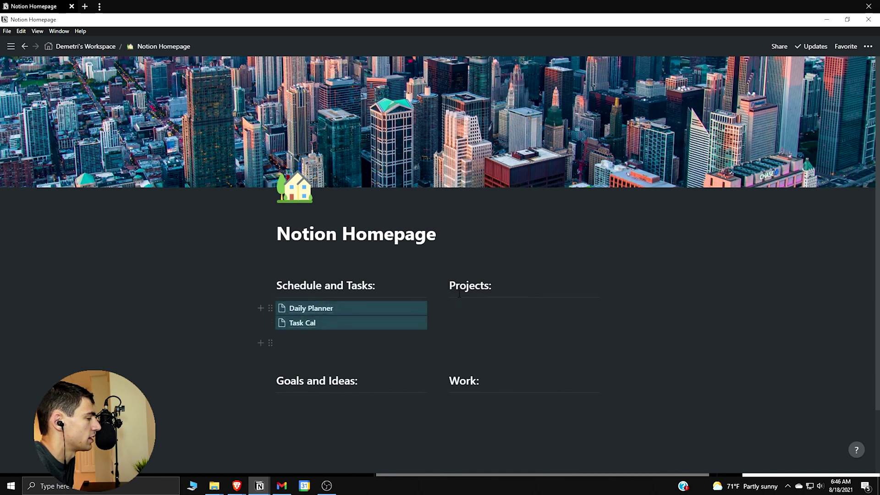
- Add a new block under the page title and turn it into a Heading 2
{"action": "left_click", "coordinate": [381, 264]}
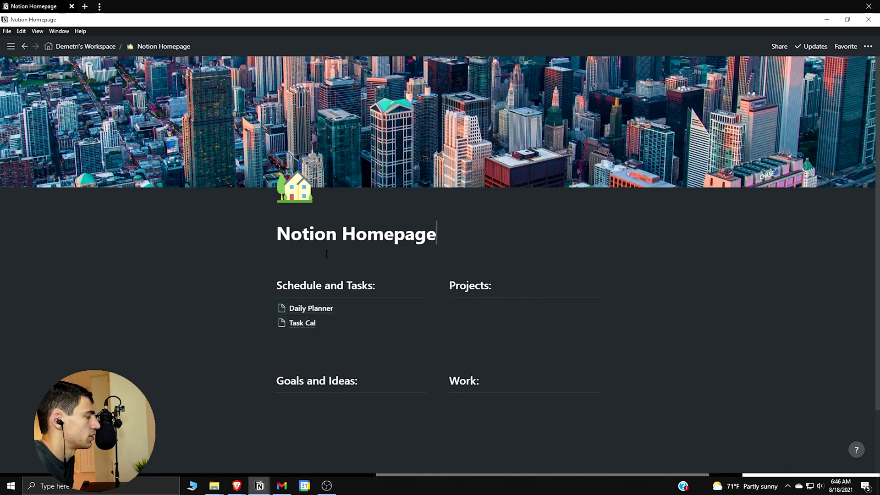
{"action": "key", "text": "Return"}
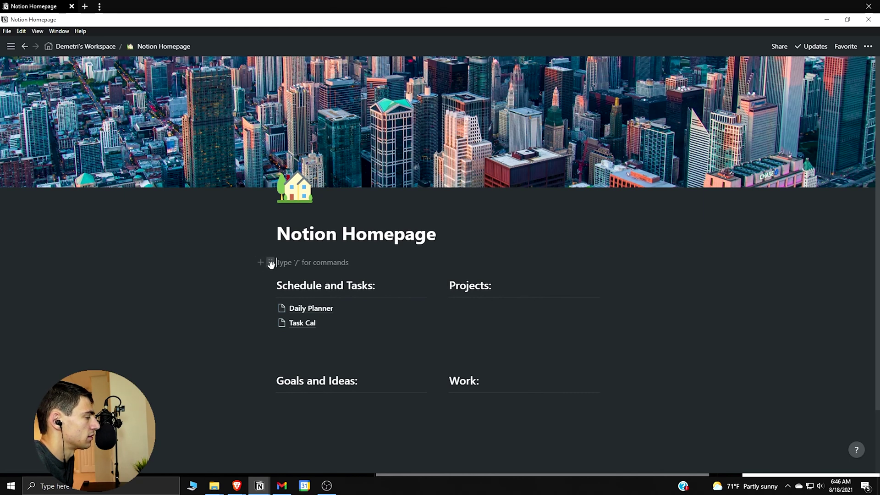
{"action": "left_click", "coordinate": [270, 263]}
{"action": "mouse_move", "coordinate": [243, 233]}
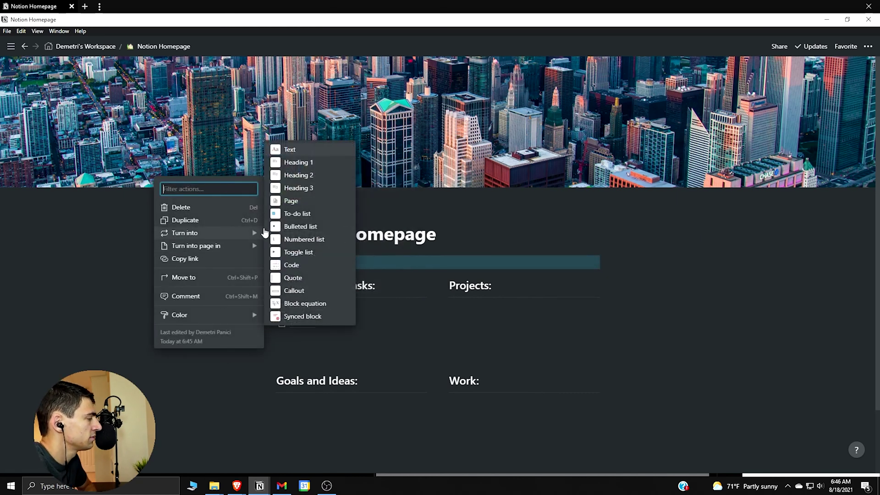
{"action": "left_click", "coordinate": [306, 186]}
{"action": "left_click", "coordinate": [283, 266]}
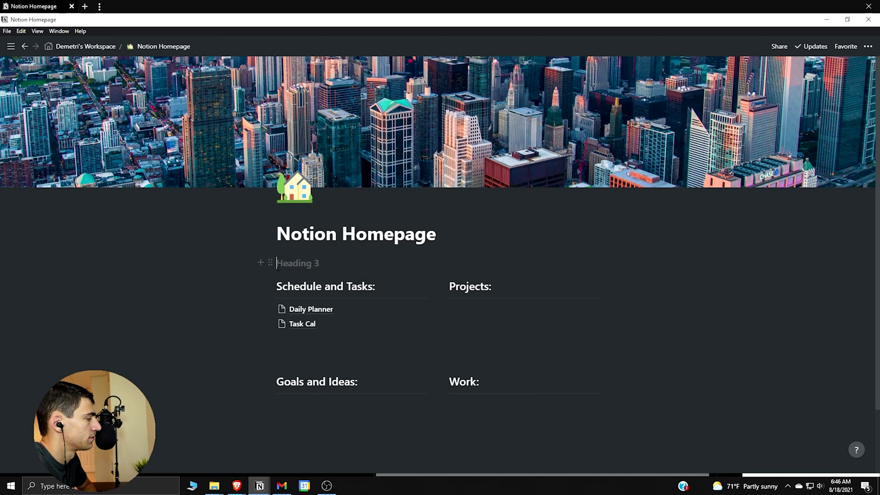
{"action": "left_click", "coordinate": [268, 263]}
{"action": "mouse_move", "coordinate": [251, 234]}
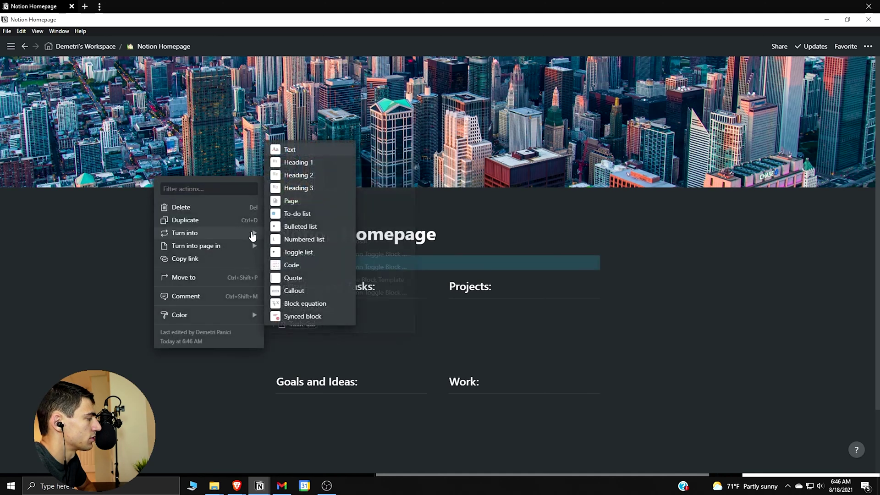
{"action": "left_click", "coordinate": [323, 174]}
{"action": "left_click", "coordinate": [309, 257]}
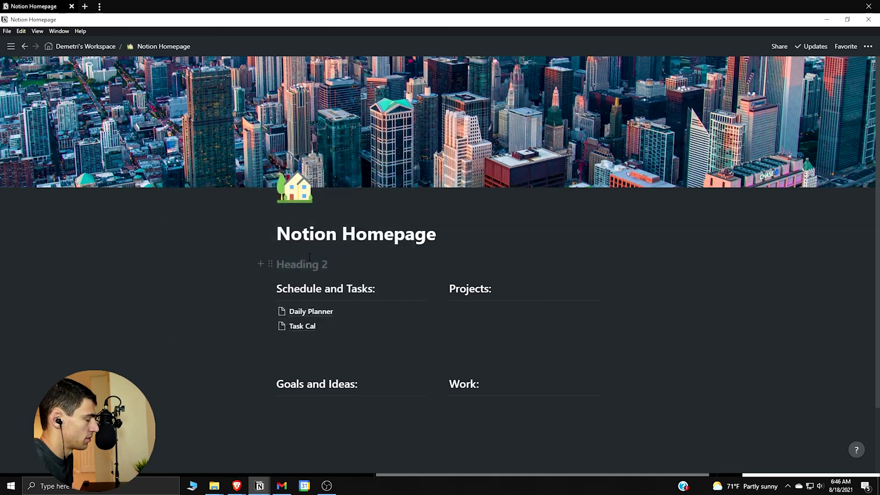
- Insert the house emoji via :home and link it to the copied Notion Homepage page link
{"action": "type", "text": ":"}
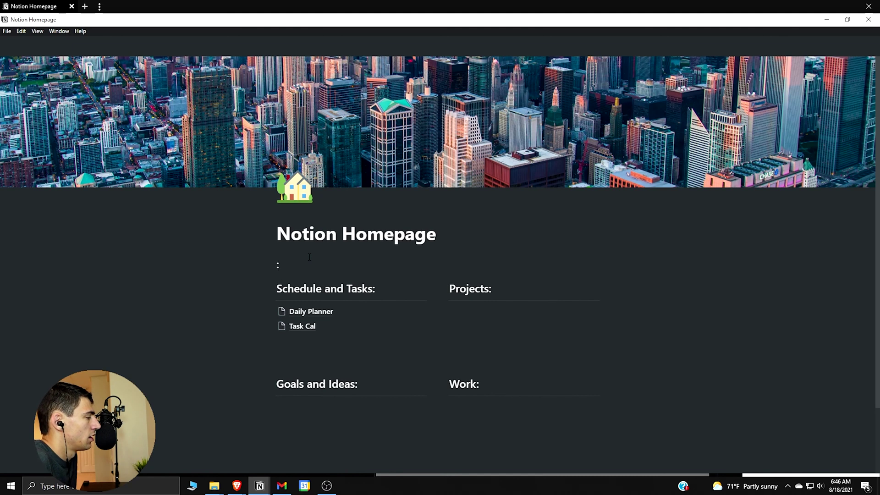
{"action": "type", "text": "home"}
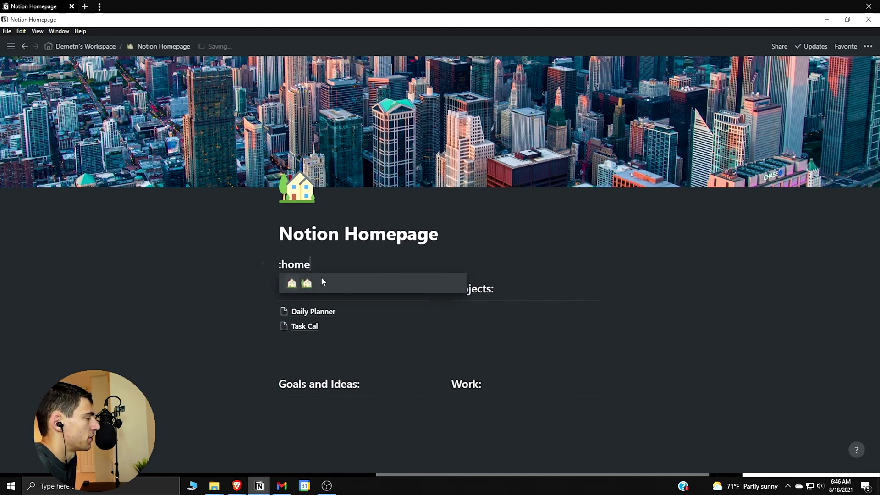
{"action": "left_click", "coordinate": [306, 283]}
{"action": "left_click", "coordinate": [867, 46]}
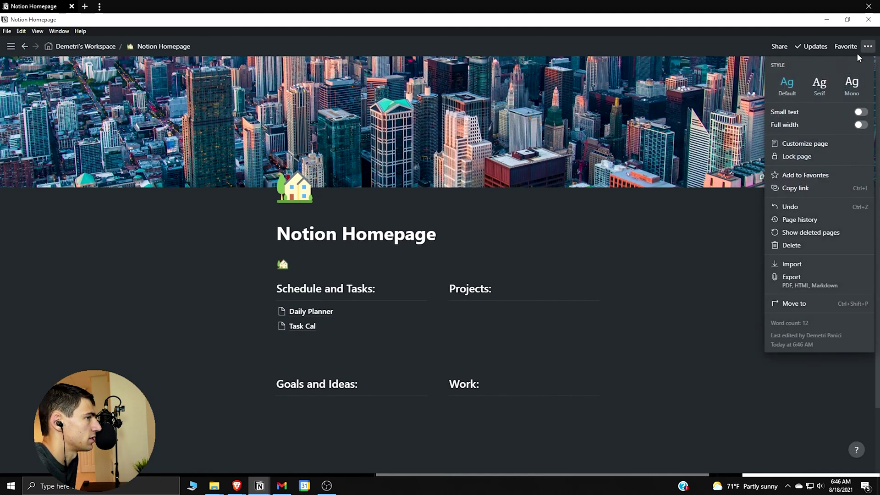
{"action": "left_click", "coordinate": [795, 187]}
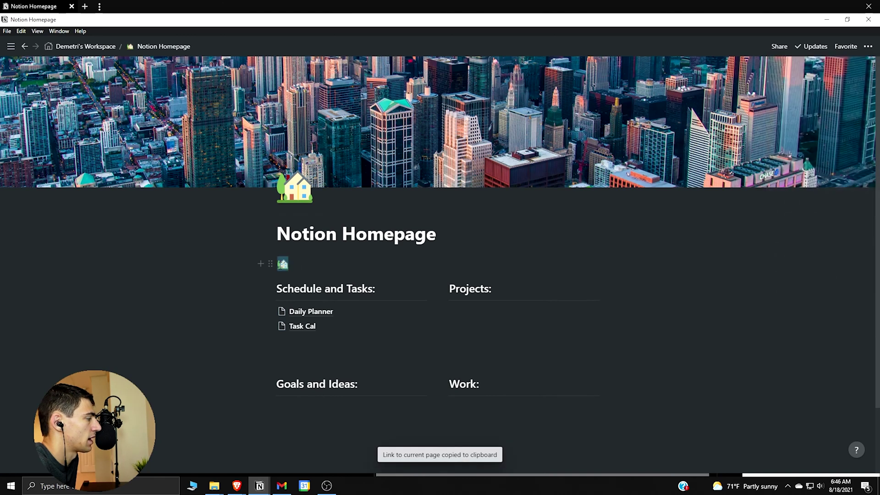
{"action": "key", "text": "shift+Left"}
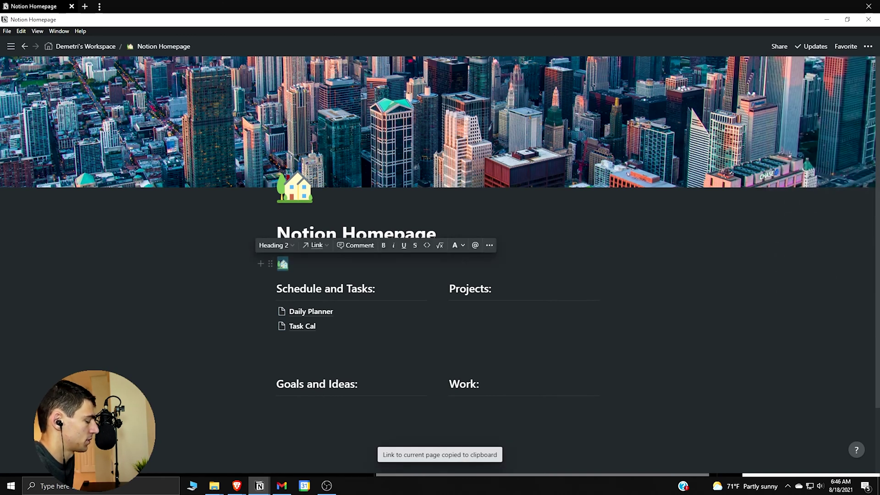
{"action": "key", "text": "ctrl+v"}
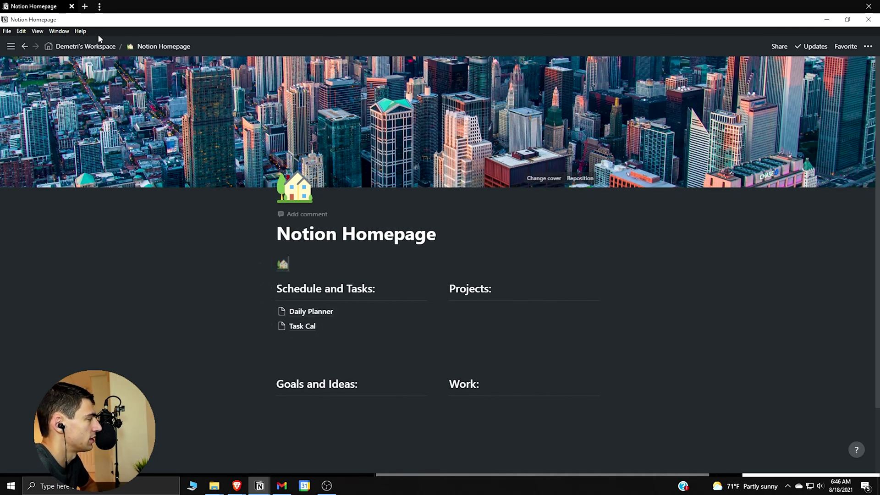
- Review the workspace page's emoji bar, then return to Notion Homepage
{"action": "left_click", "coordinate": [85, 47]}
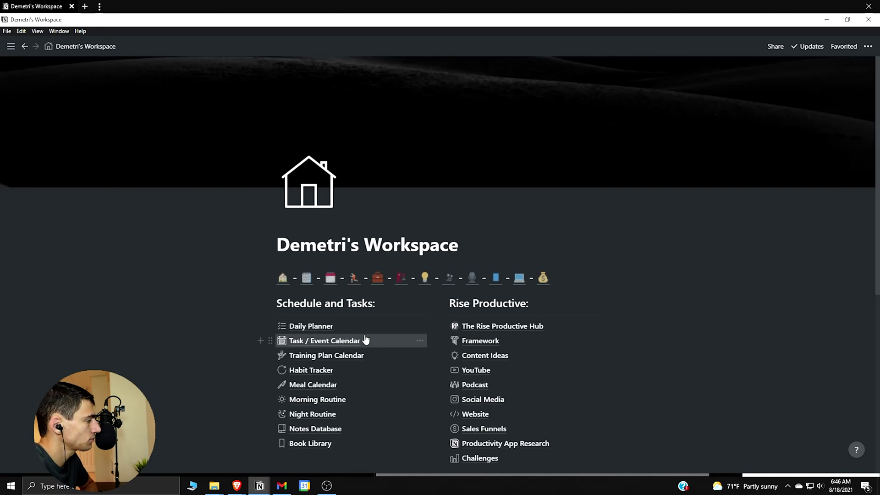
{"action": "scroll", "coordinate": [364, 338], "scroll_direction": "down", "scroll_amount": 4}
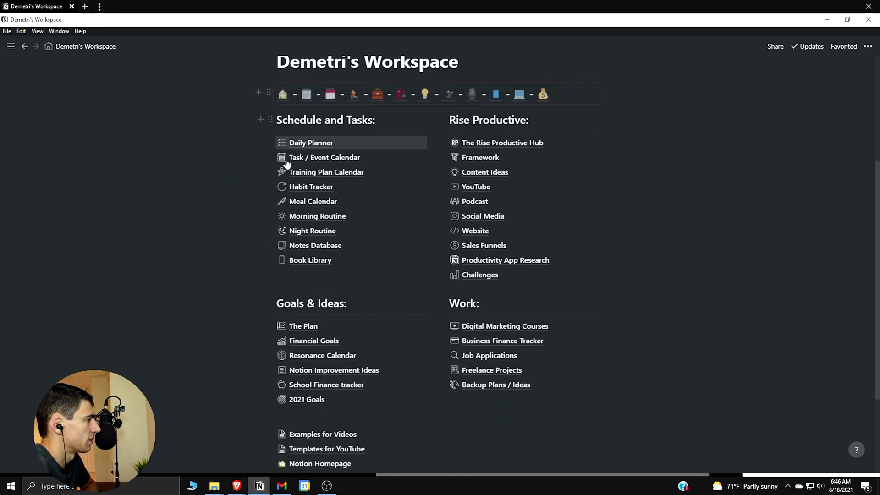
{"action": "scroll", "coordinate": [239, 147], "scroll_direction": "up", "scroll_amount": 4}
{"action": "left_click", "coordinate": [24, 48]}
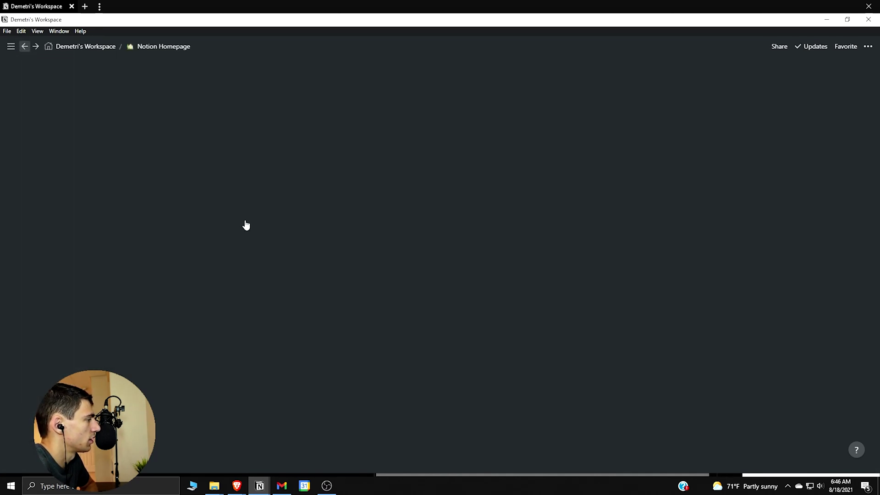
- Turn the house-emoji heading into a synced block, add a dash after the emoji, and copy it
{"action": "left_click", "coordinate": [271, 265]}
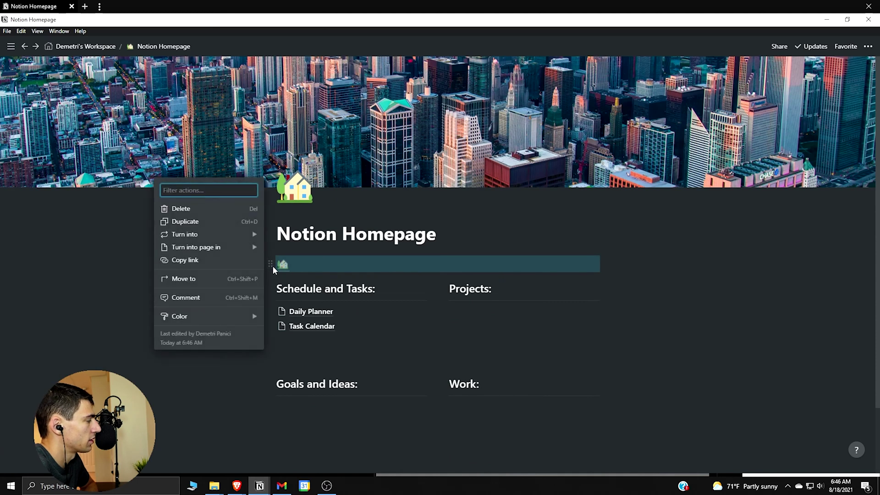
{"action": "mouse_move", "coordinate": [246, 246]}
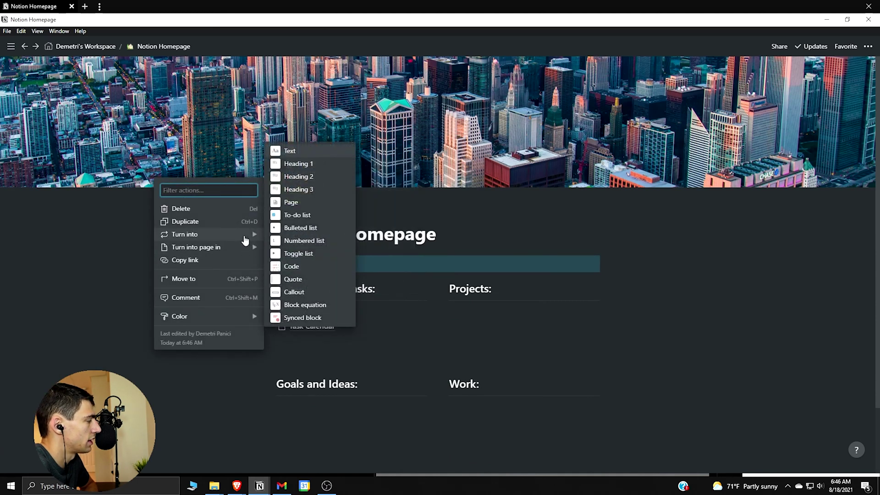
{"action": "left_click", "coordinate": [317, 318]}
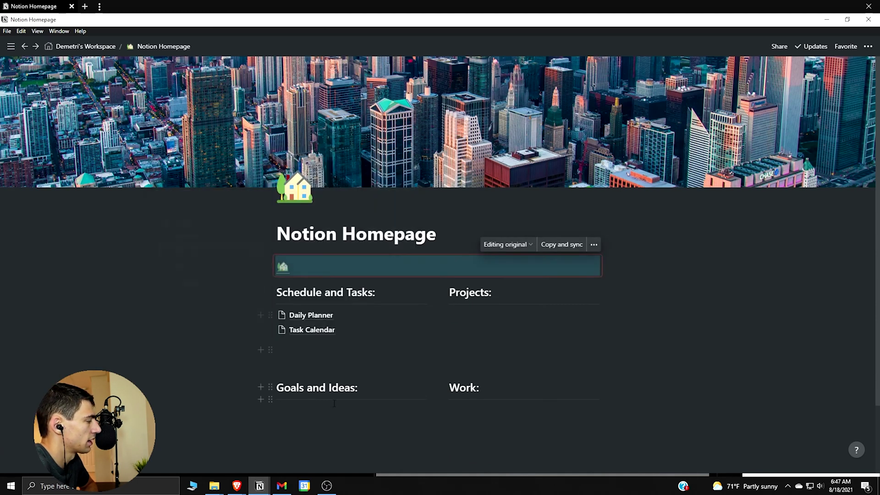
{"action": "left_click", "coordinate": [358, 271]}
{"action": "type", "text": "-"}
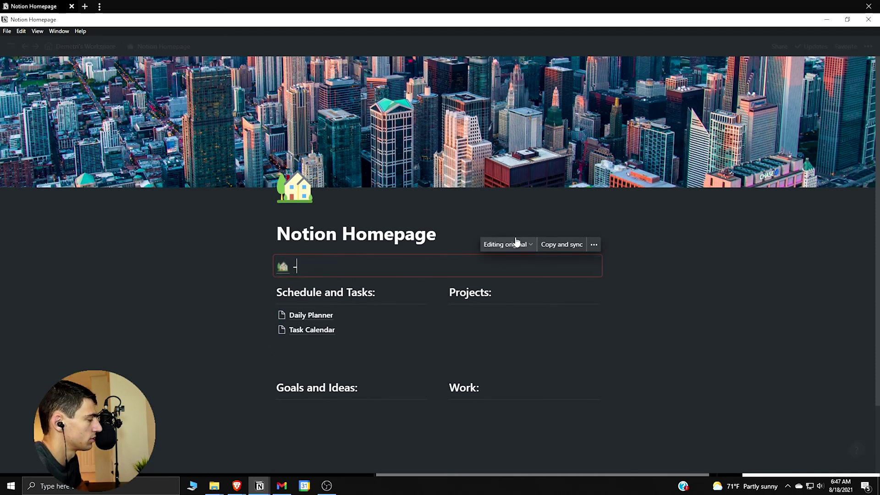
{"action": "left_click", "coordinate": [266, 263]}
{"action": "key", "text": "Escape"}
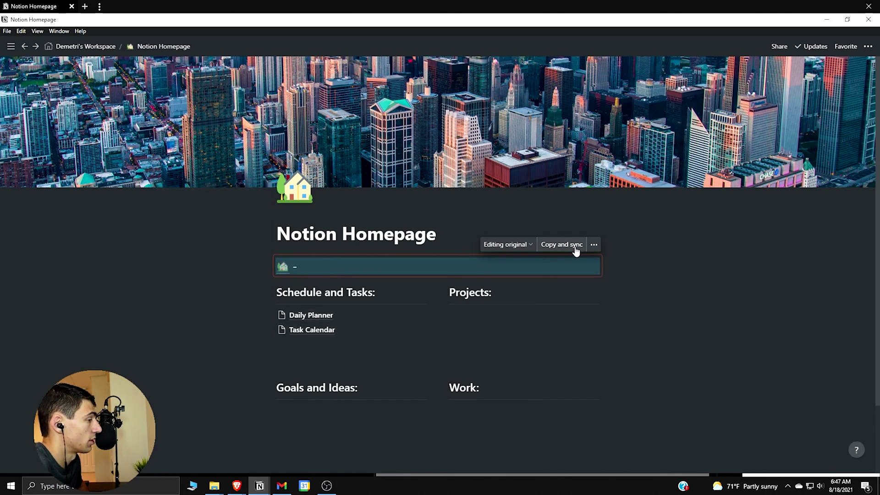
{"action": "left_click", "coordinate": [561, 245]}
- Paste the synced house-emoji navigation bar at the top of the empty Daily Planner page
{"action": "left_click", "coordinate": [318, 315]}
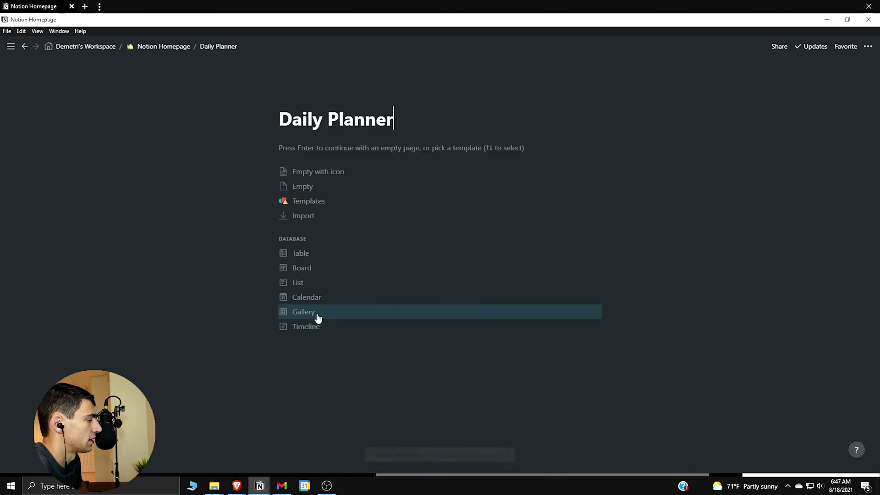
{"action": "key", "text": "Return"}
{"action": "key", "text": "ctrl+v"}
{"action": "left_click", "coordinate": [306, 159]}
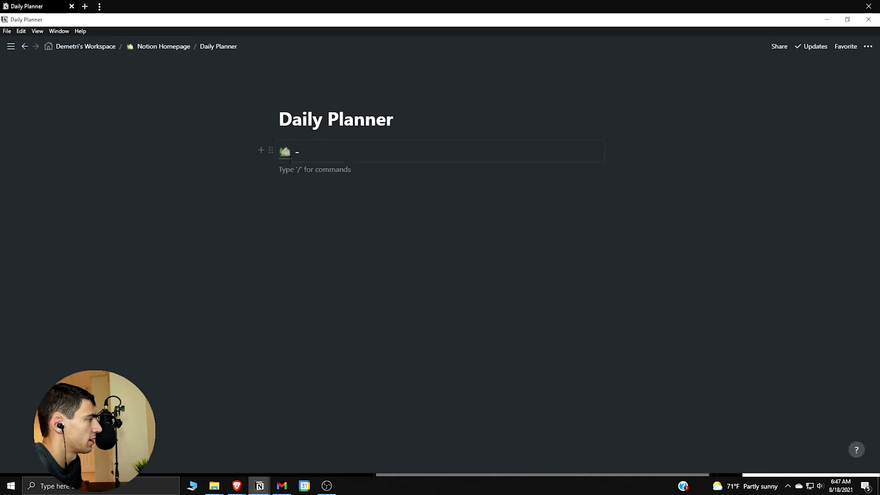
{"action": "left_click", "coordinate": [285, 156]}
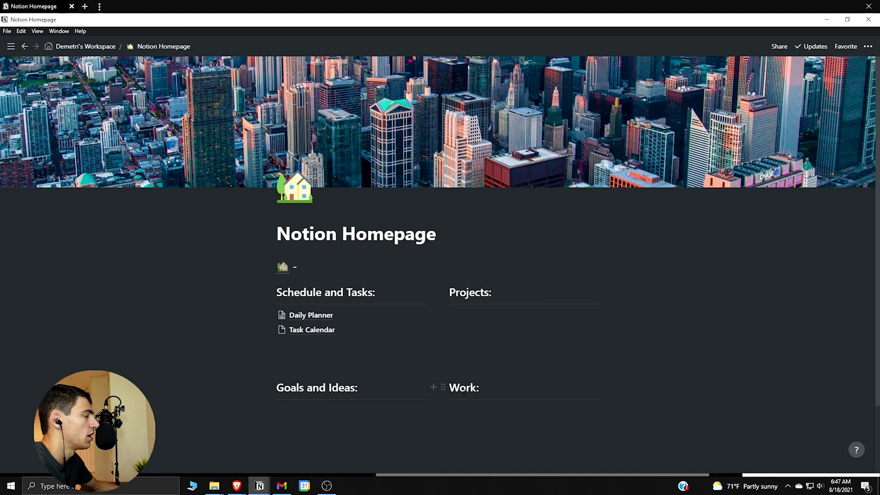
- Paste the same synced bar into the empty Task Calendar page, then go to the parent workspace page
{"action": "left_click", "coordinate": [308, 331]}
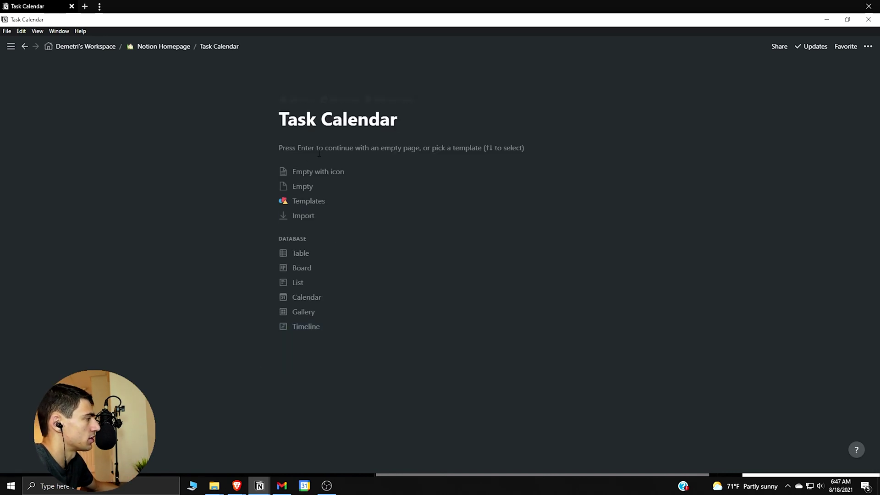
{"action": "left_click", "coordinate": [319, 151]}
{"action": "key", "text": "ctrl+v"}
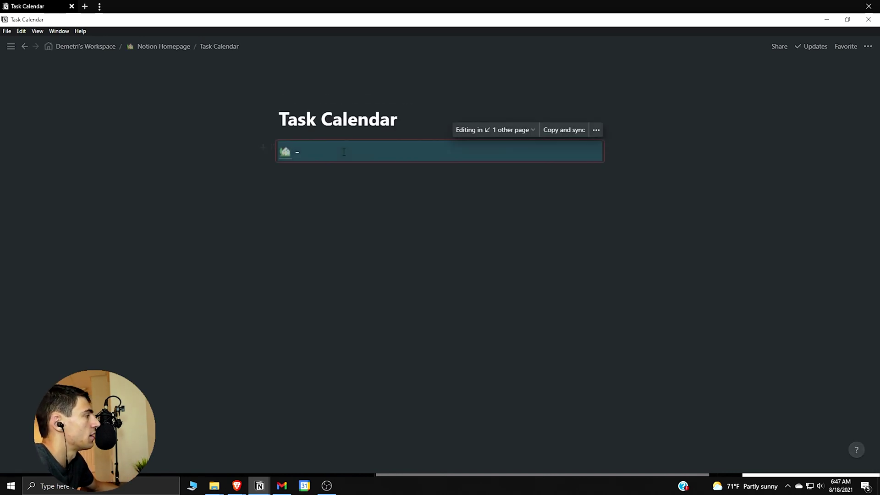
{"action": "left_click", "coordinate": [159, 46]}
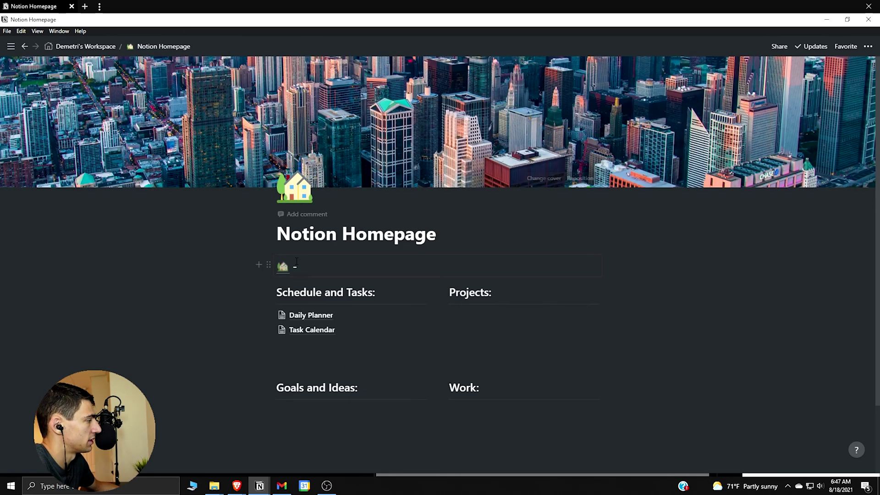
{"action": "left_click", "coordinate": [66, 48]}
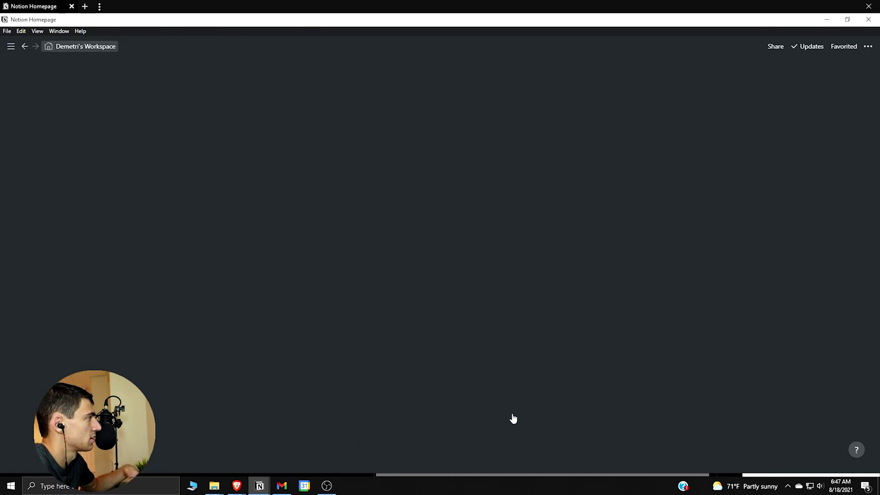